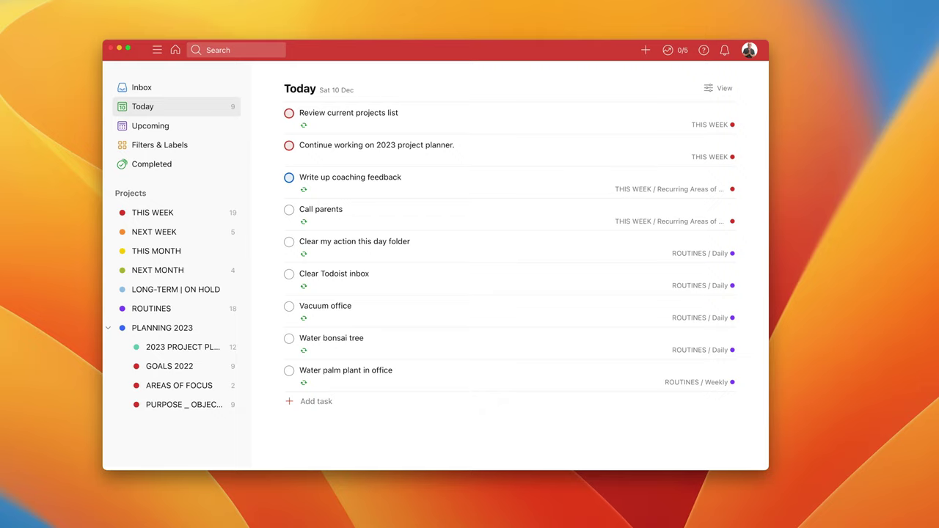
Create a Work label and apply it to the first three Today tasks and "Clear my action this day folder".
super+click(485, 119)
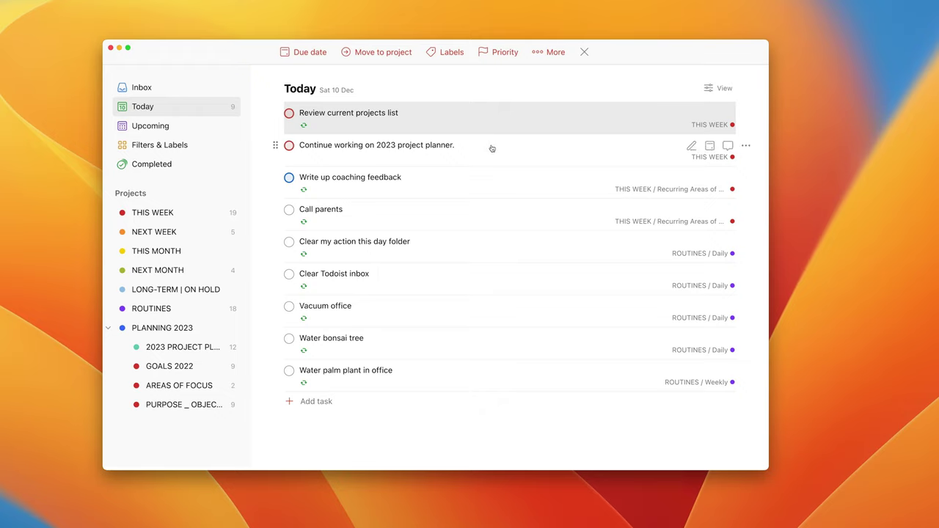
click(491, 149)
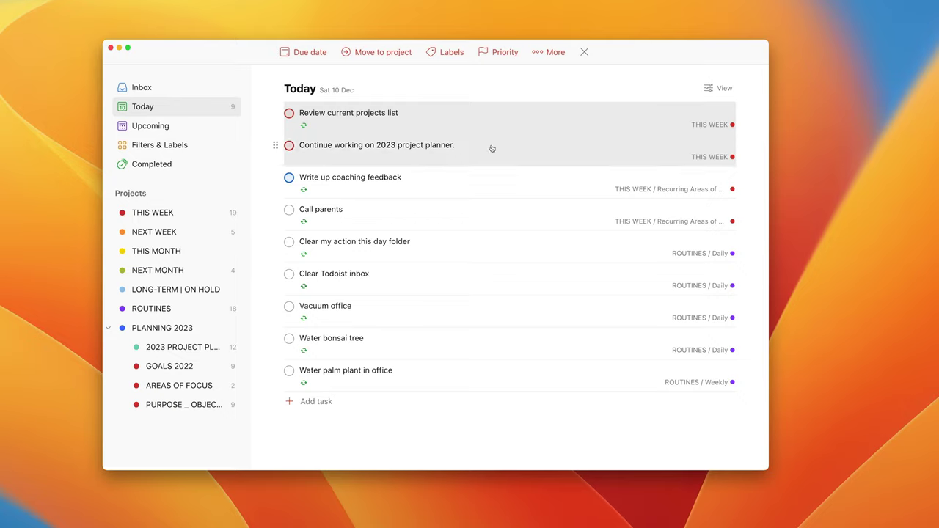
click(471, 182)
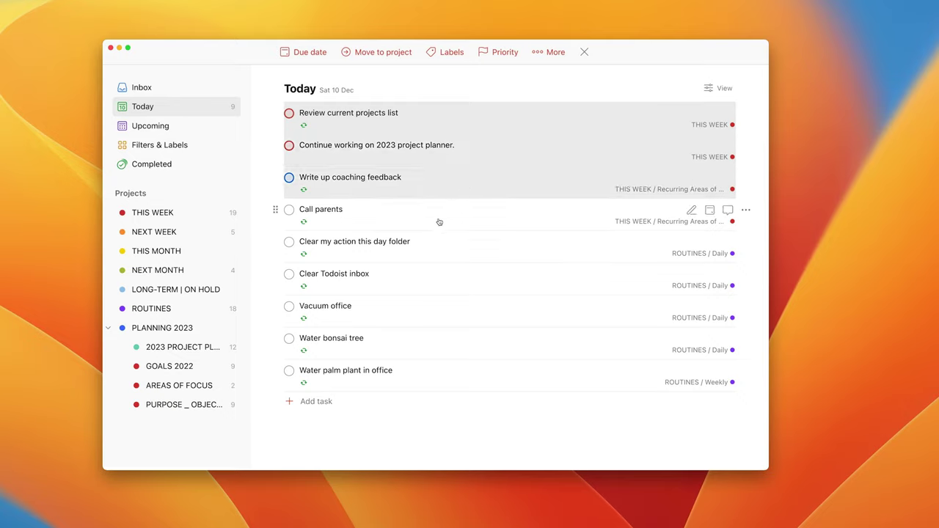
click(426, 245)
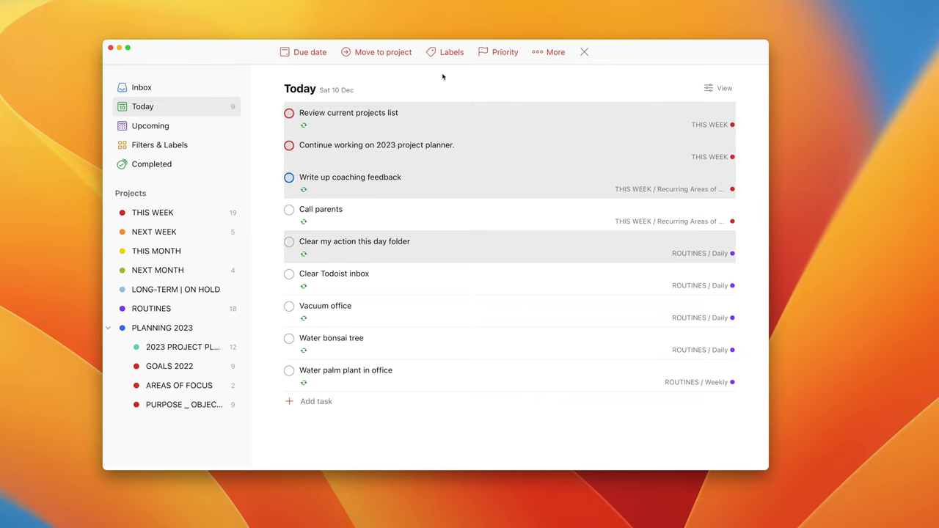
click(449, 53)
text(Work)
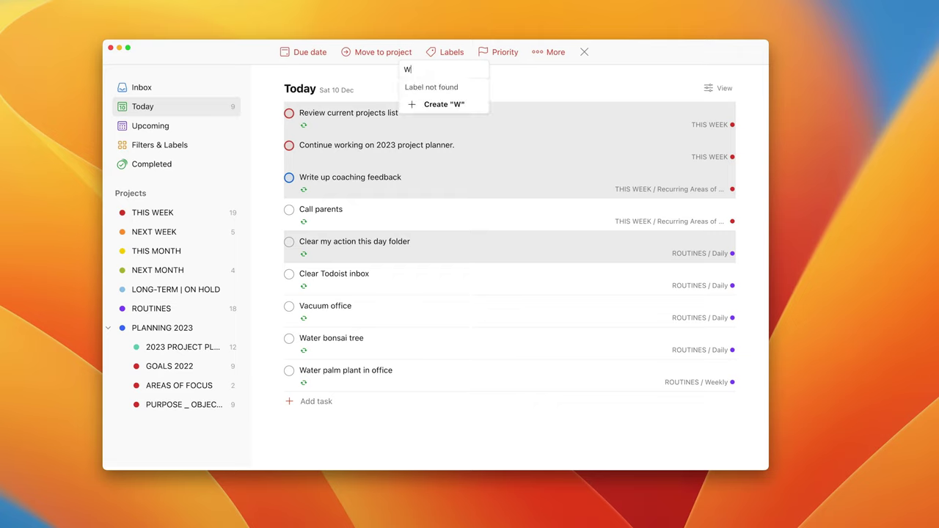
click(466, 104)
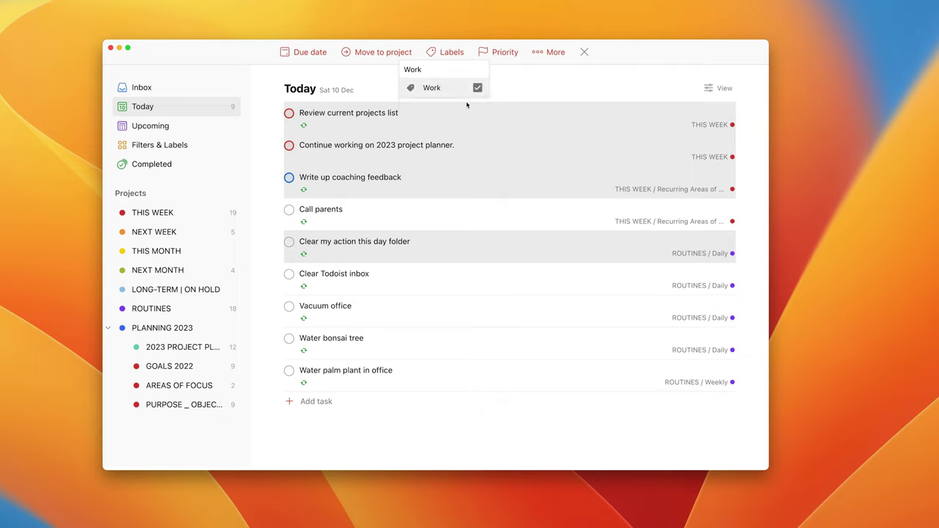
click(516, 101)
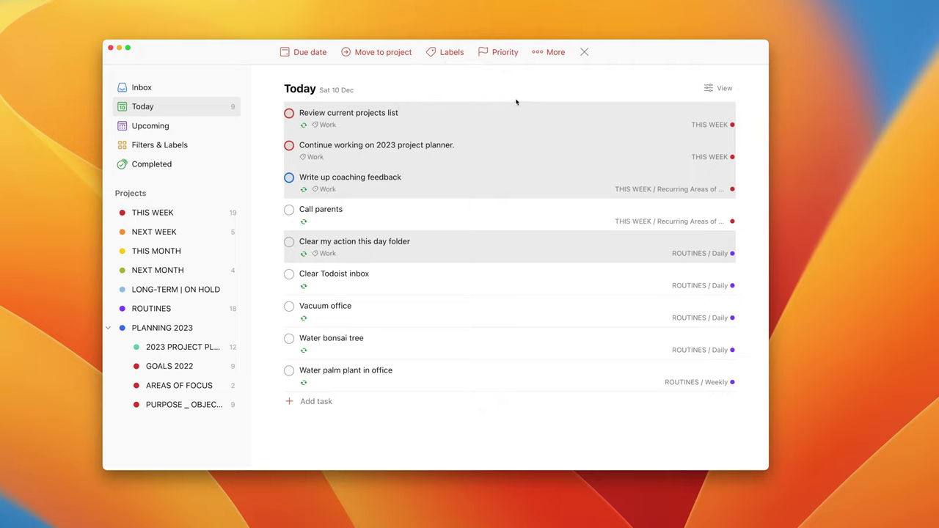
click(262, 184)
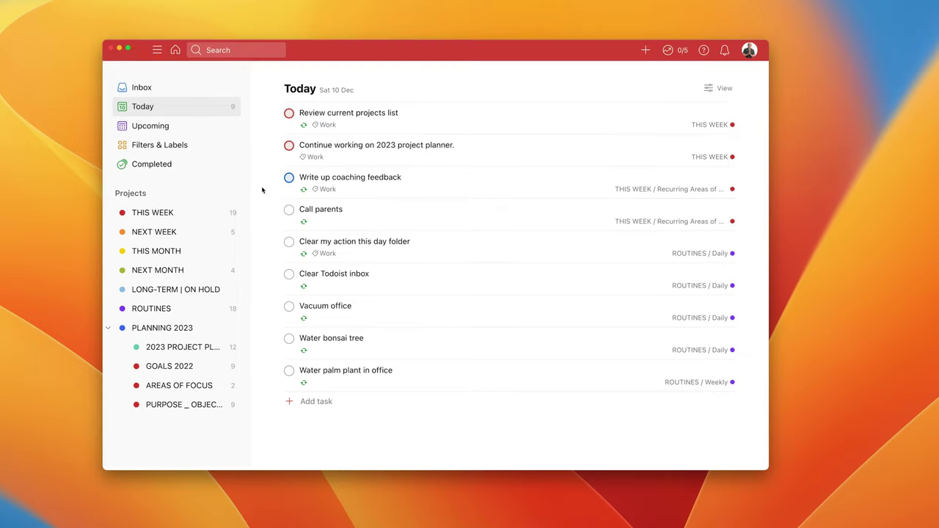
Create a Personal label and apply it to Call parents, Clear Todoist inbox, Vacuum office, Water bonsai tree and Water palm plant in office.
super+click(476, 224)
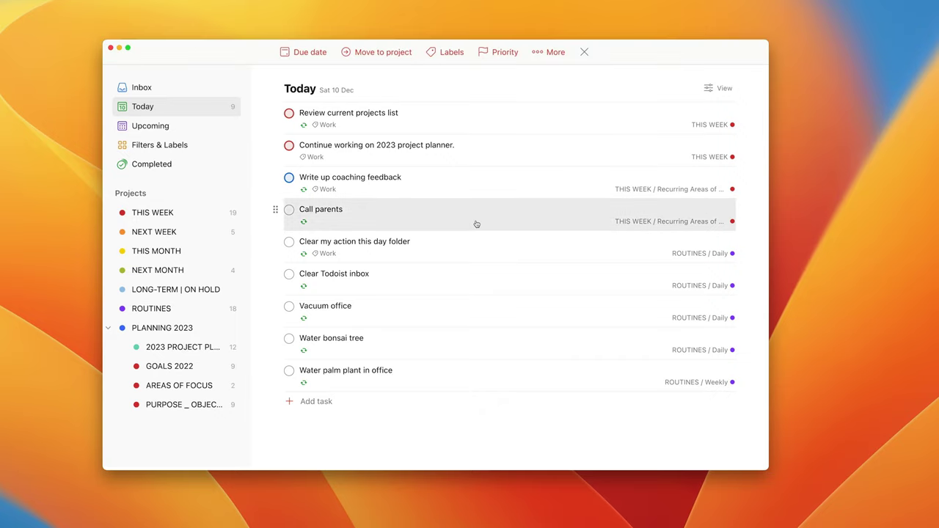
super+click(477, 283)
super+click(479, 311)
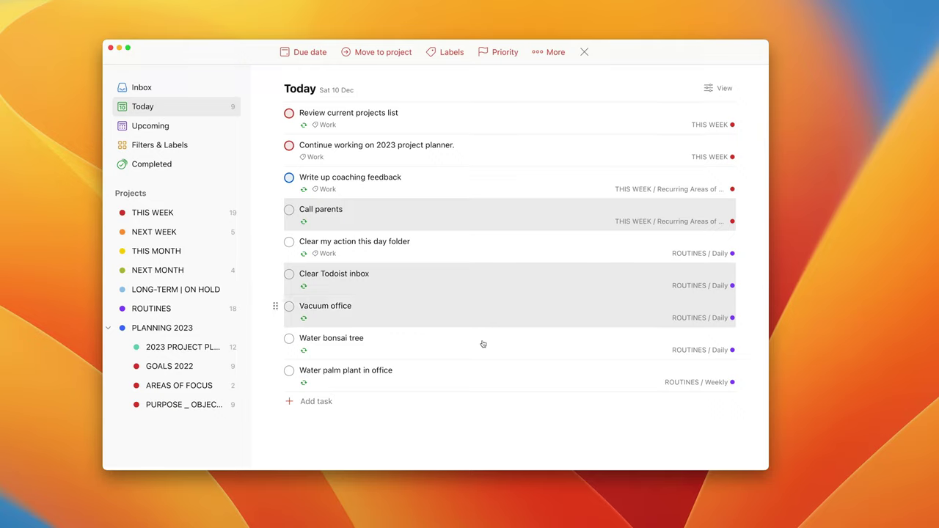
super+click(481, 347)
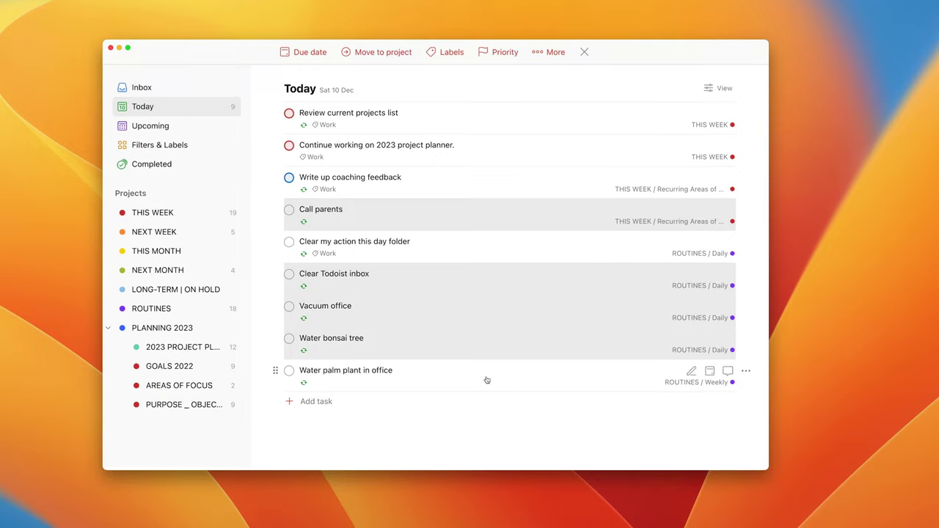
super+click(486, 380)
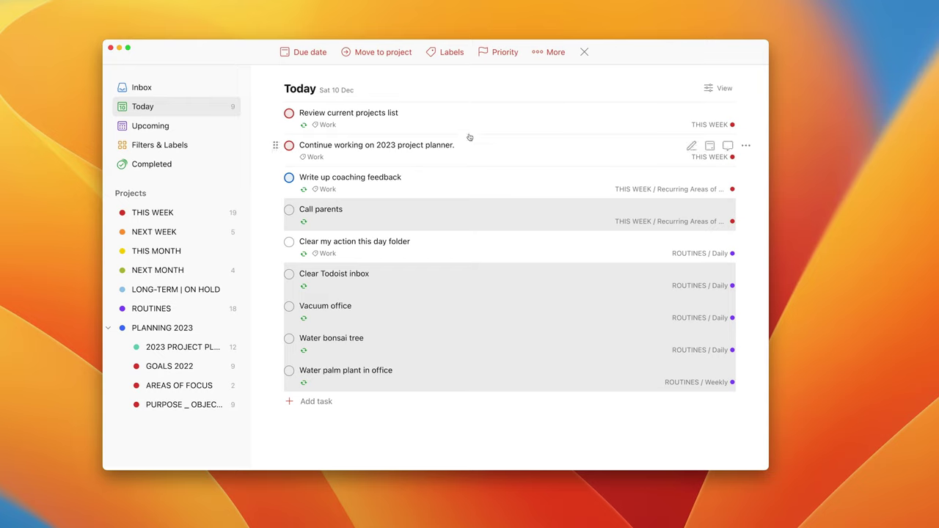
click(450, 53)
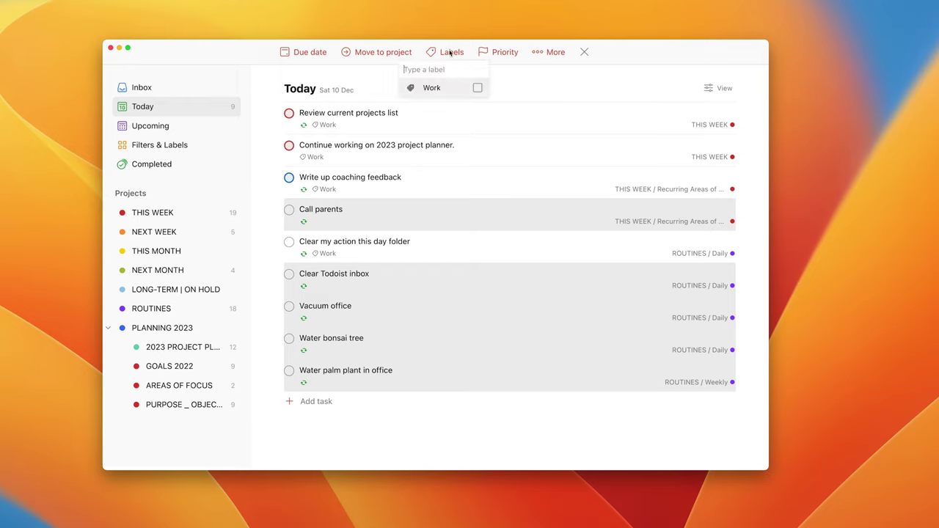
text(Persoanl)
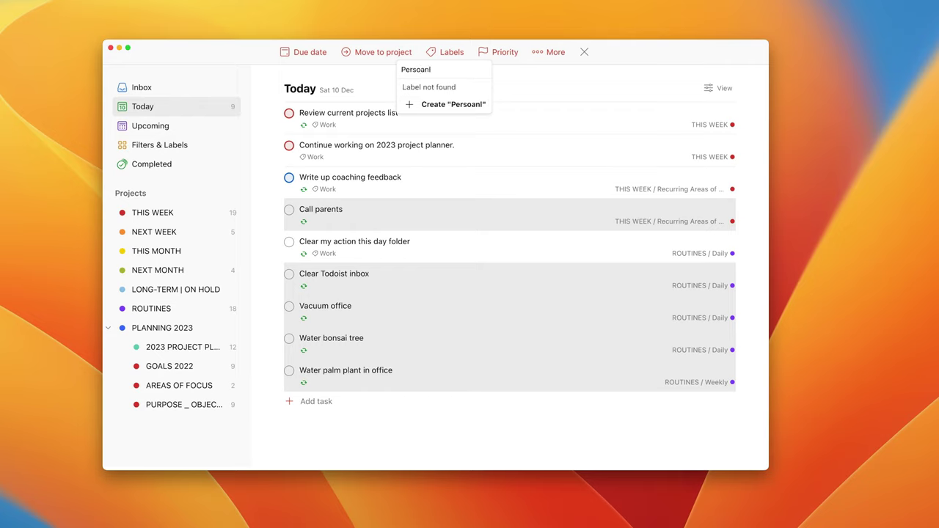
text(=)
key(BackSpace)
key(BackSpace)
key(BackSpace)
key(BackSpace)
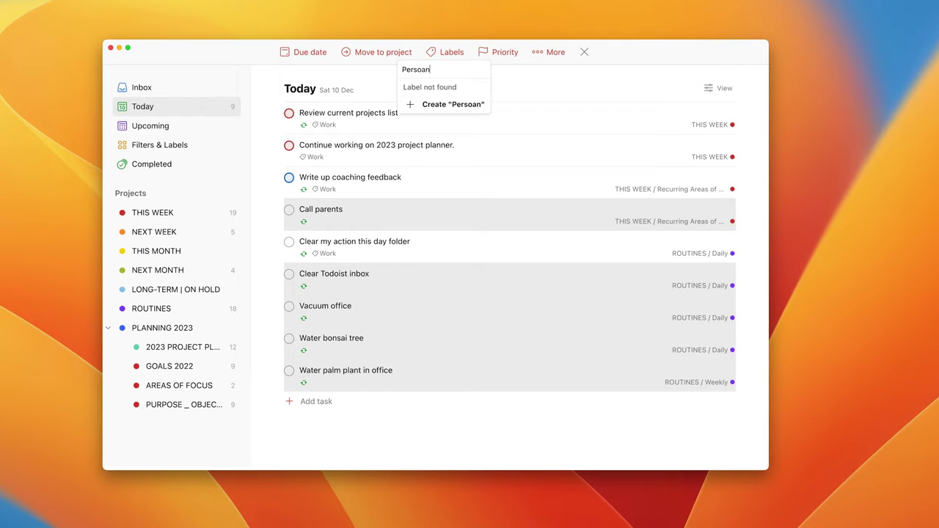
text(nal)
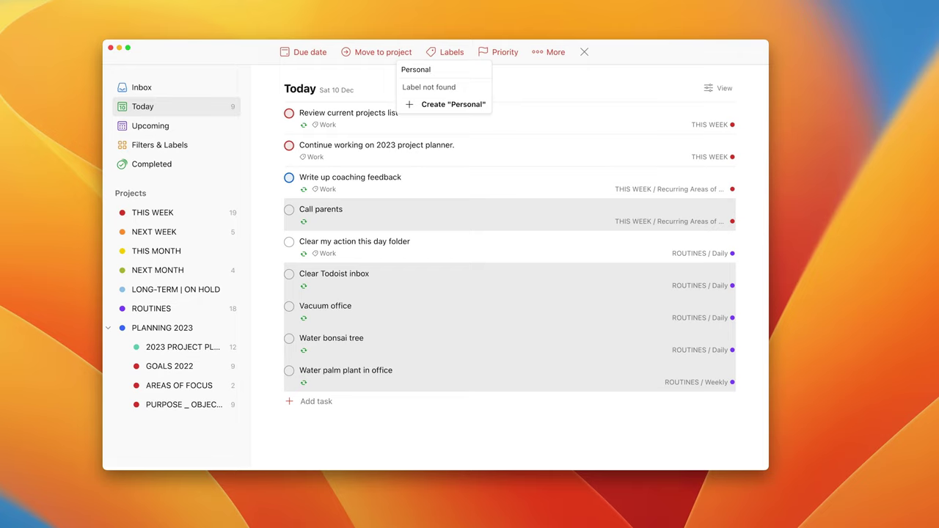
click(474, 105)
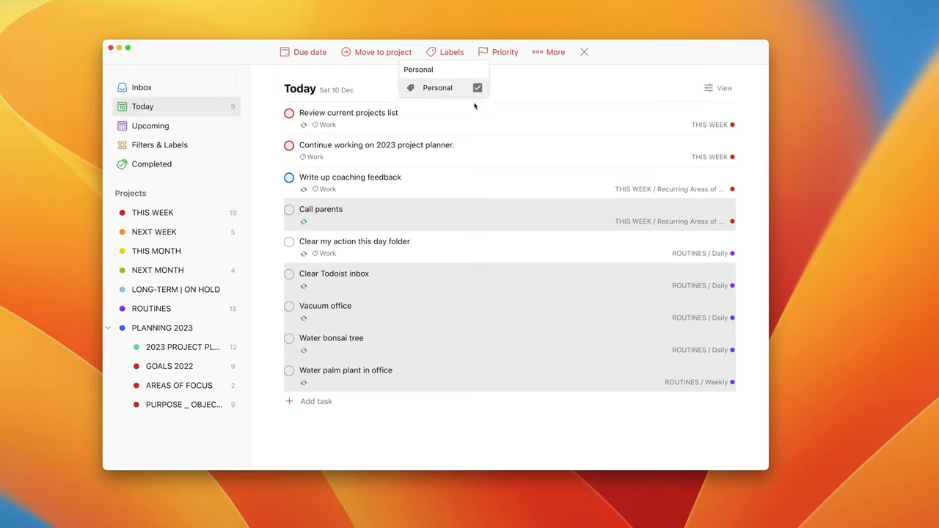
click(524, 94)
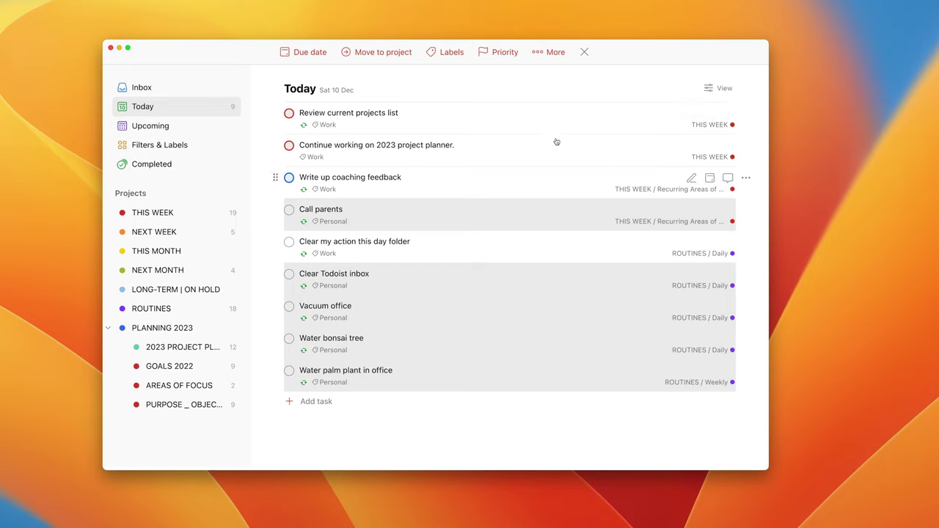
click(583, 51)
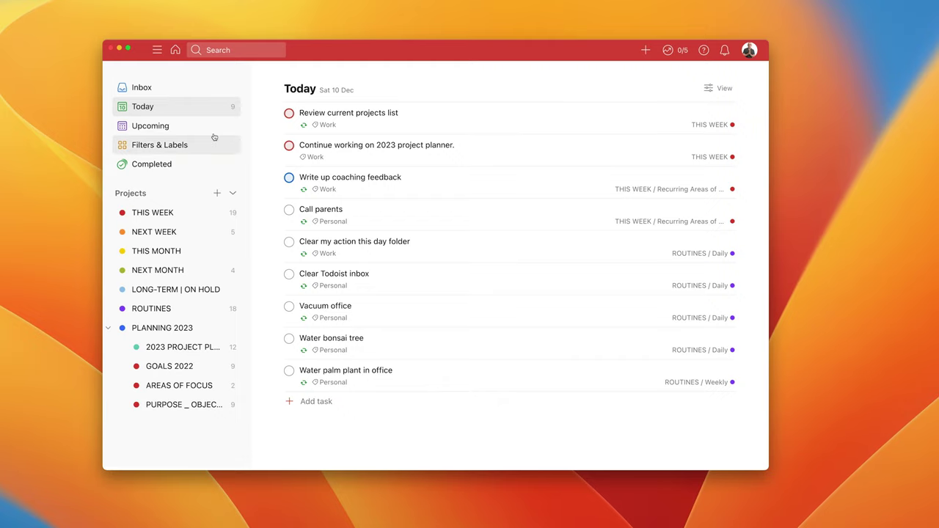
Change the Work label's color to Orange in Filters & Labels and save it.
click(167, 147)
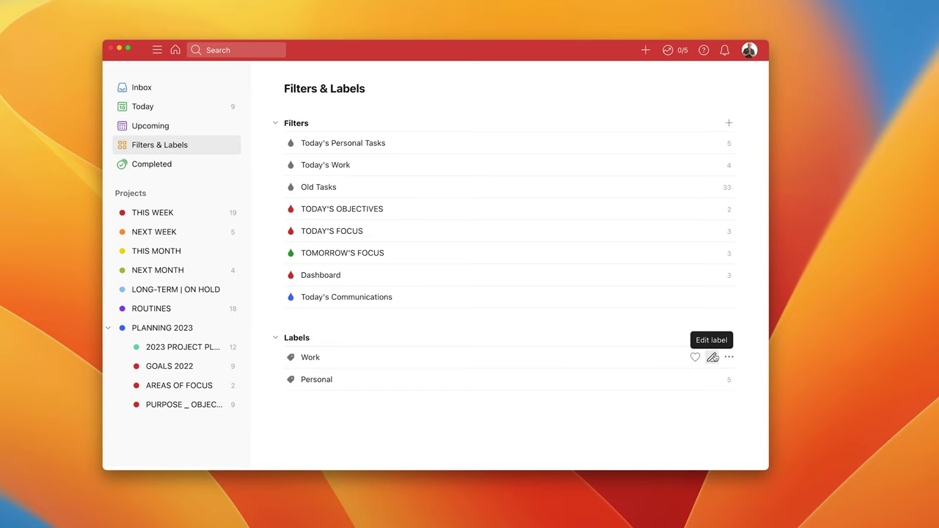
click(713, 357)
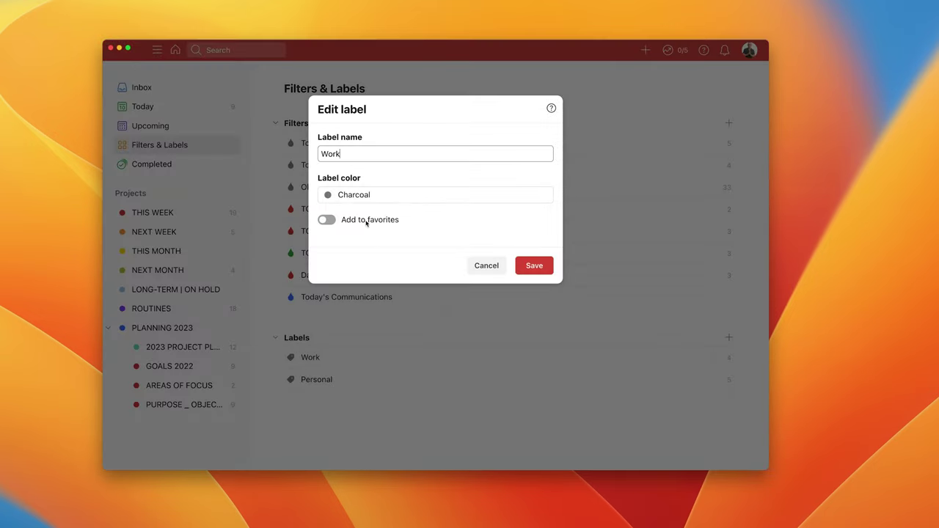
click(387, 194)
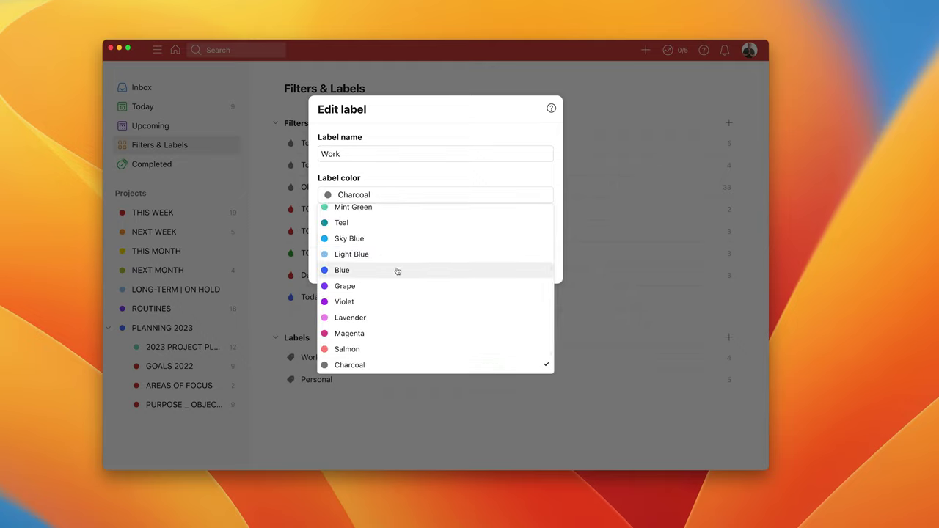
scroll(396, 266, down, 2)
scroll(399, 264, up, 5)
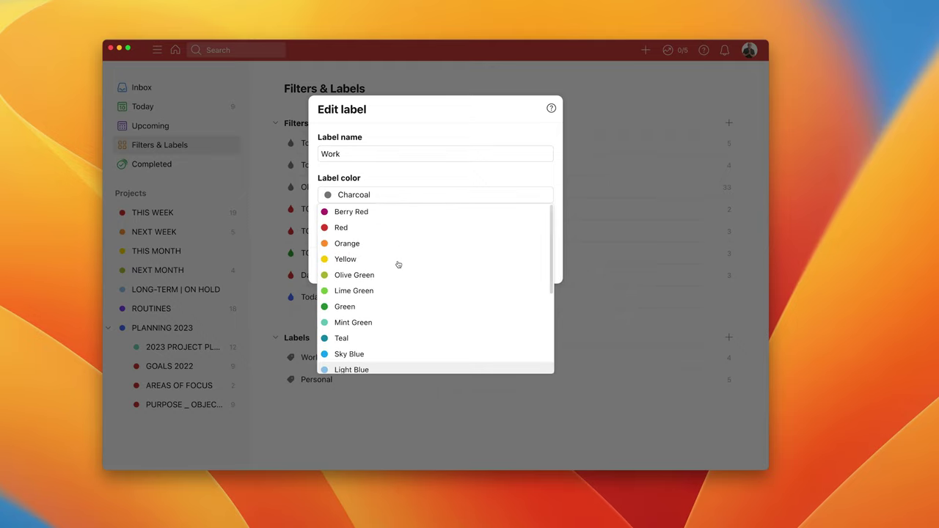
click(361, 244)
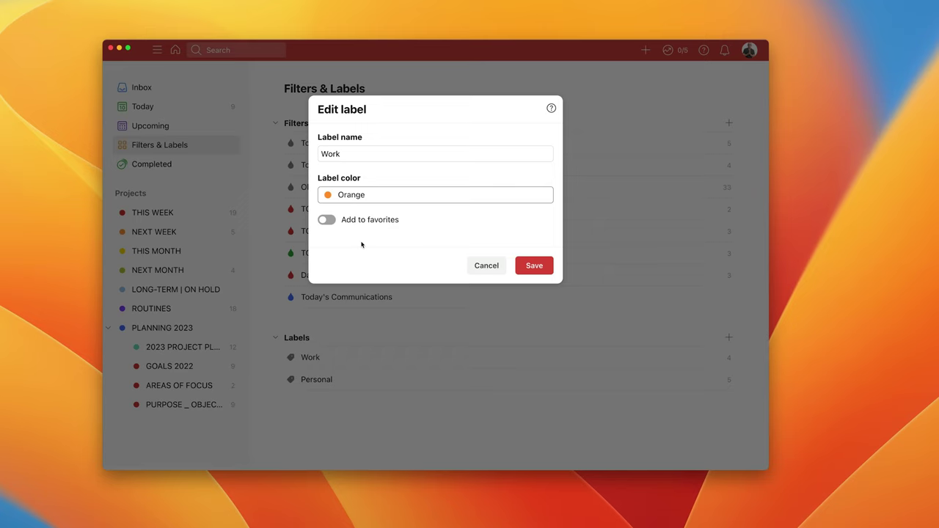
click(524, 266)
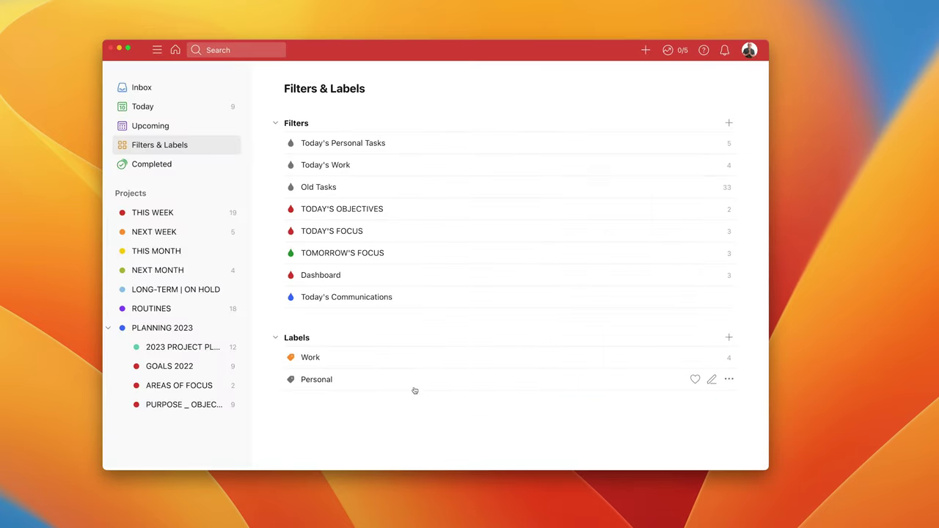
Change the Personal label's color to Blue, save it, and collapse the Filters list.
click(711, 380)
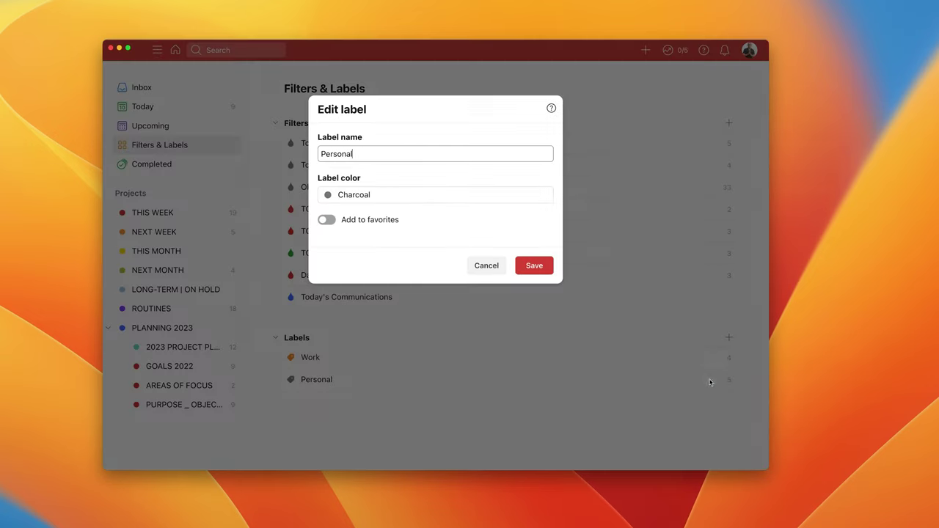
click(397, 201)
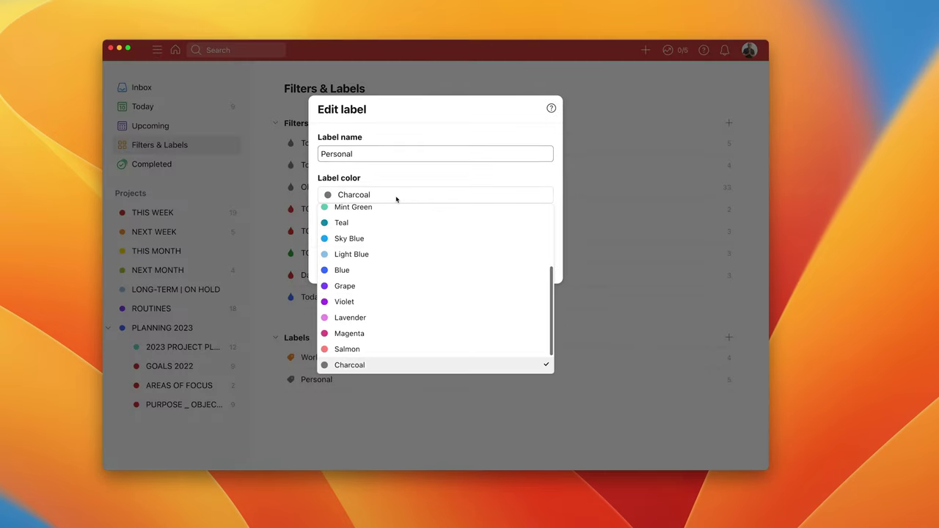
click(374, 268)
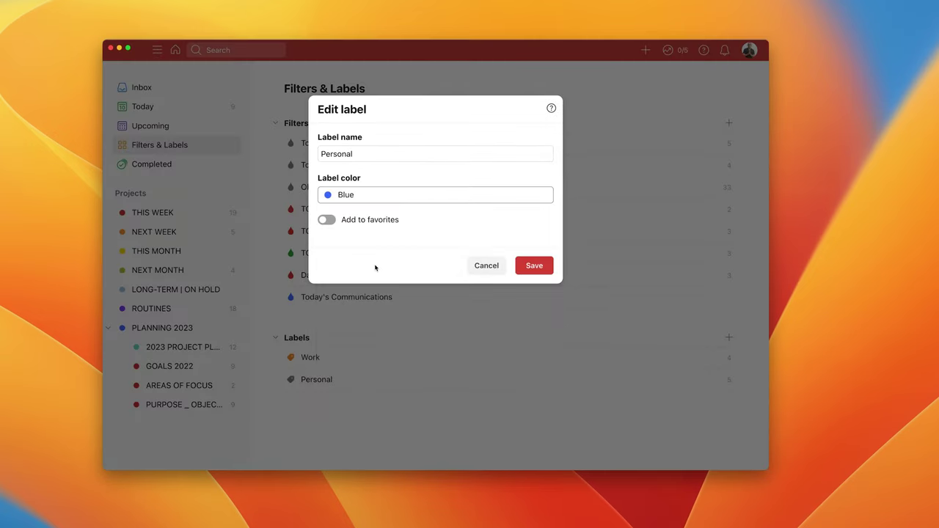
click(534, 267)
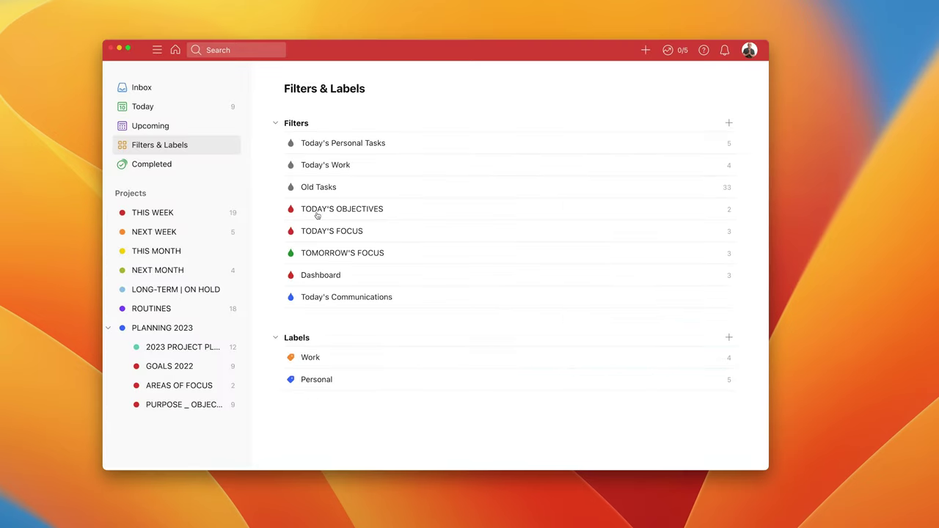
click(275, 122)
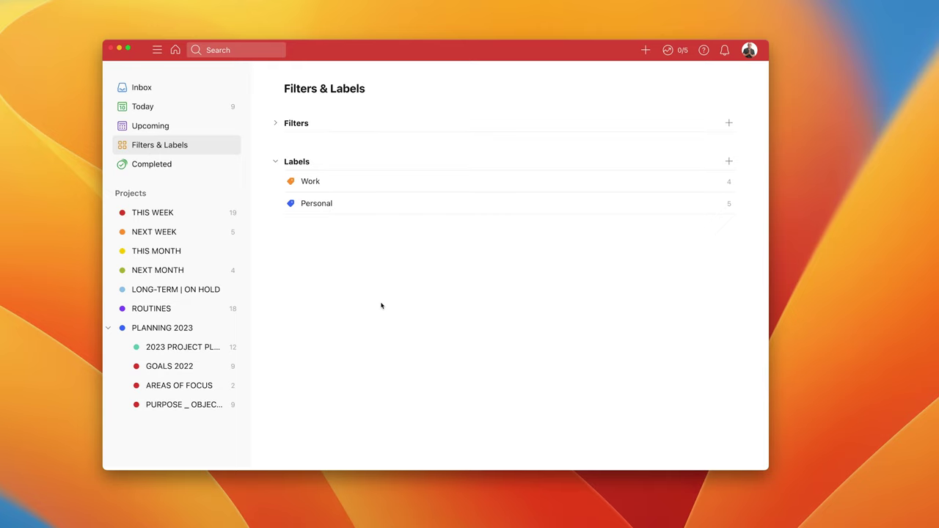
Group the tasks in the Today view by Label.
click(155, 110)
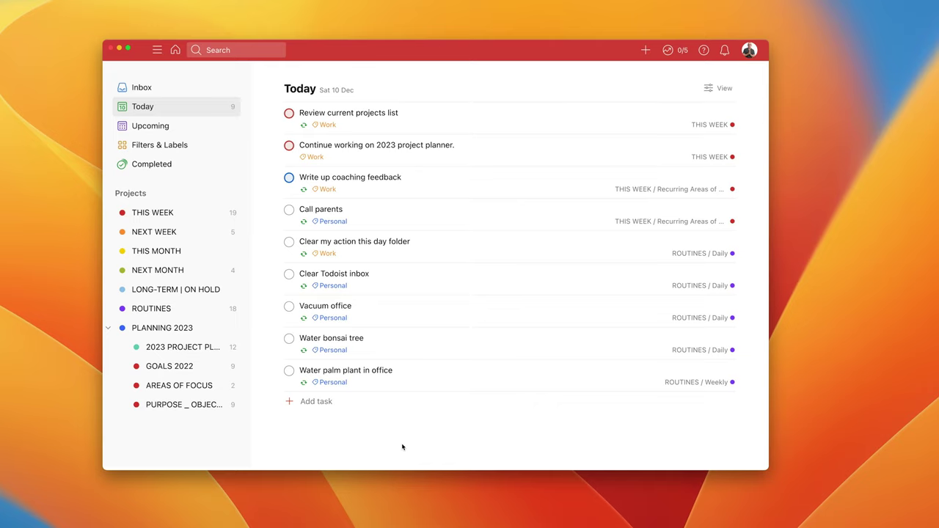
click(724, 89)
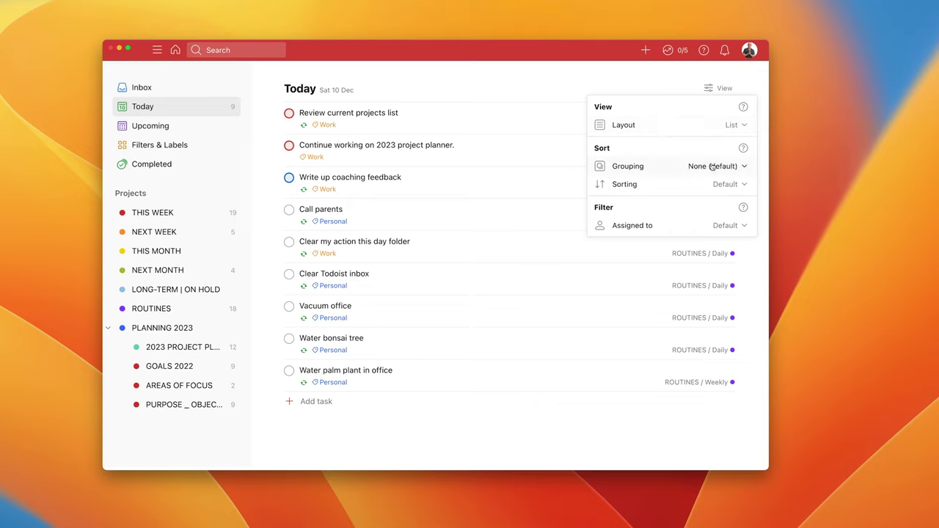
click(744, 167)
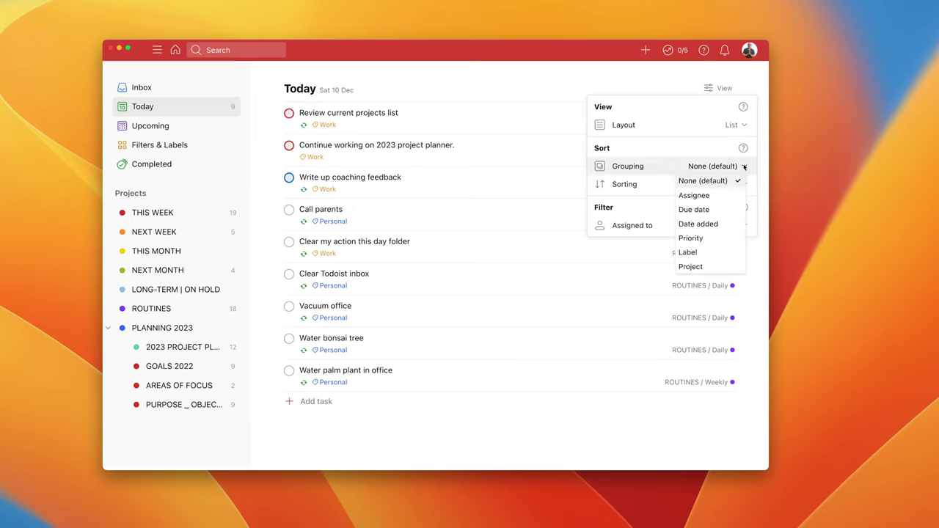
click(702, 252)
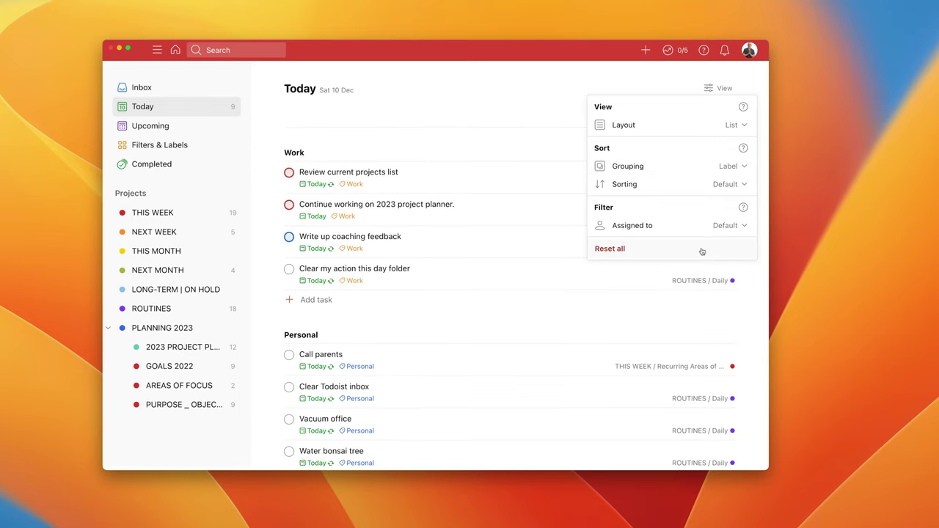
click(536, 274)
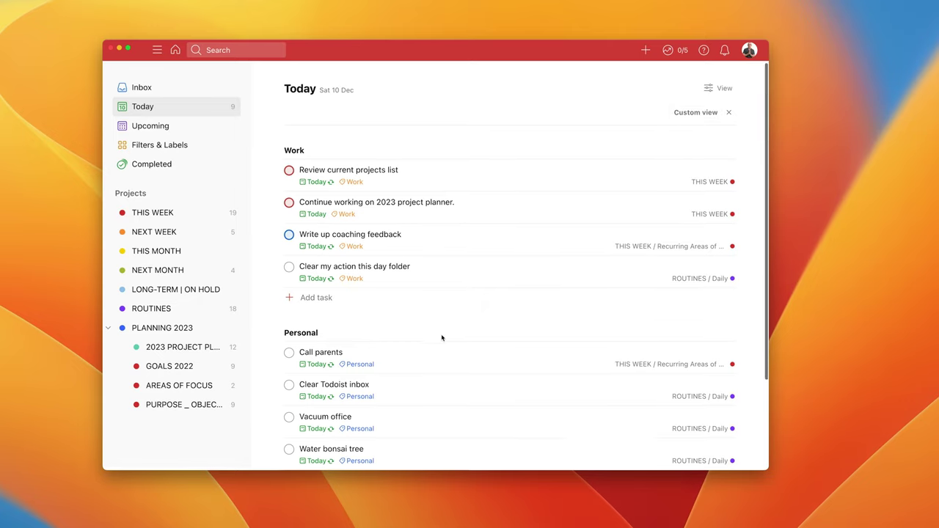
Move the Personal label above Work in Filters & Labels and check the group order in the Today view.
scroll(440, 336, down, 4)
scroll(441, 338, up, 4)
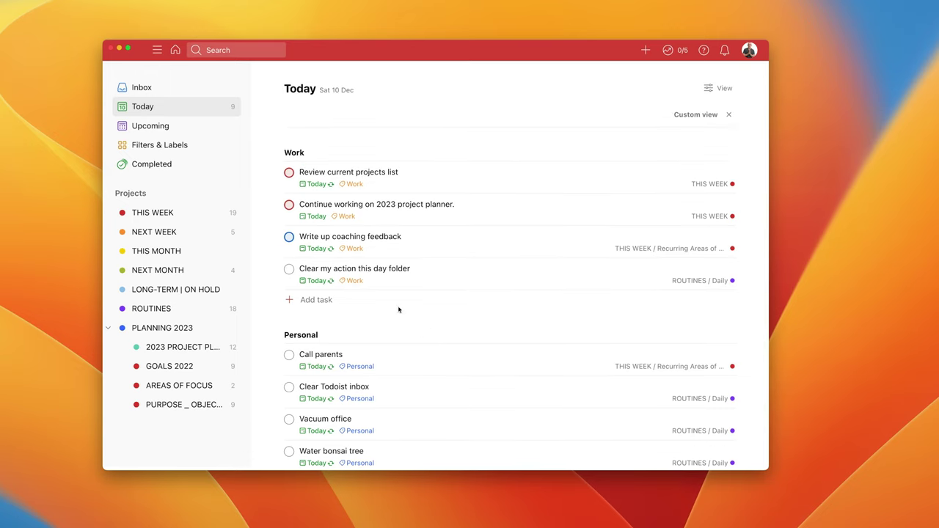
click(189, 145)
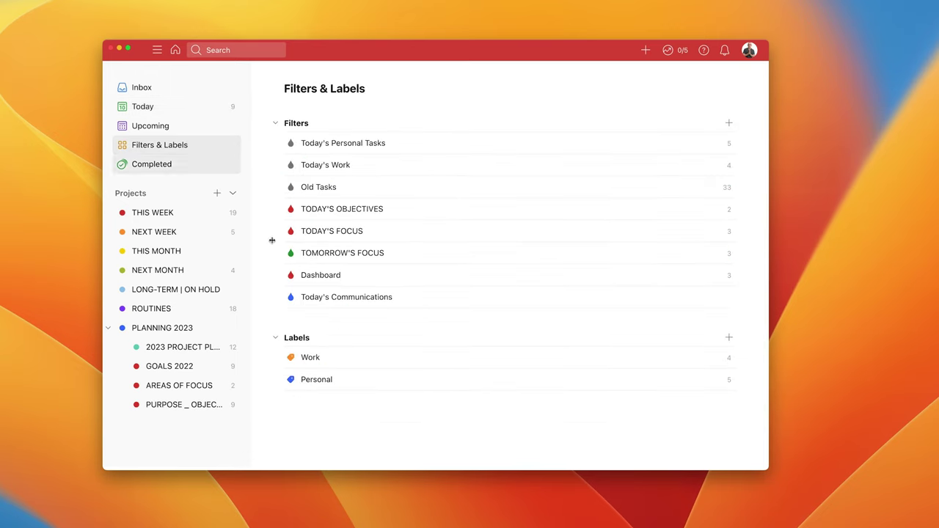
drag(388, 381, 379, 359)
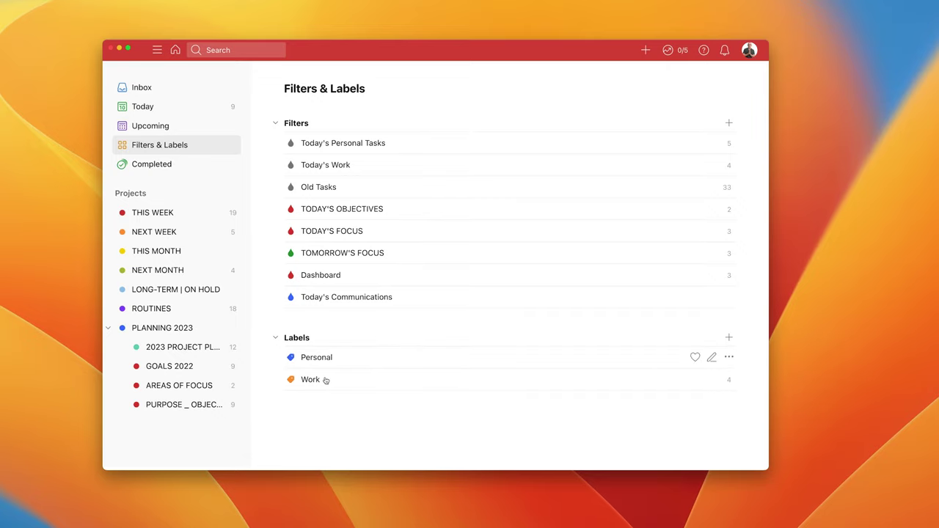
click(158, 108)
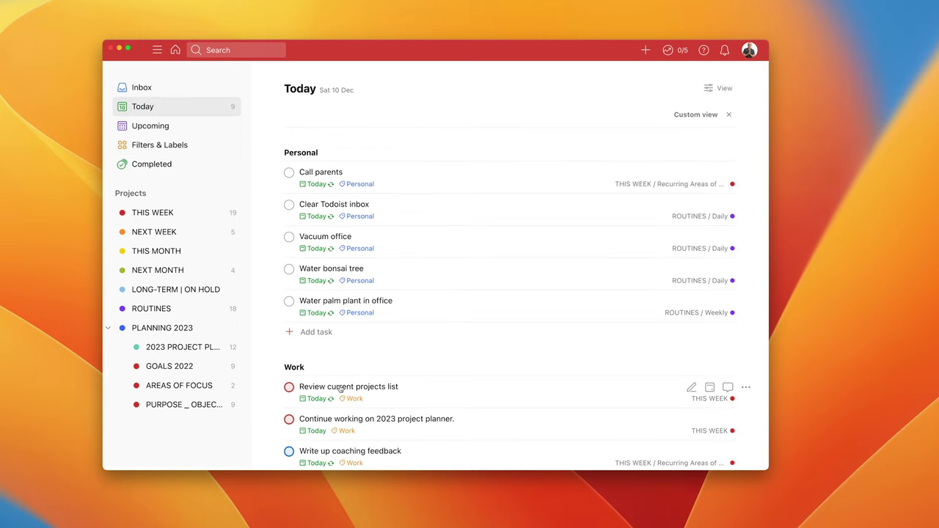
scroll(341, 388, down, 3)
scroll(341, 389, up, 3)
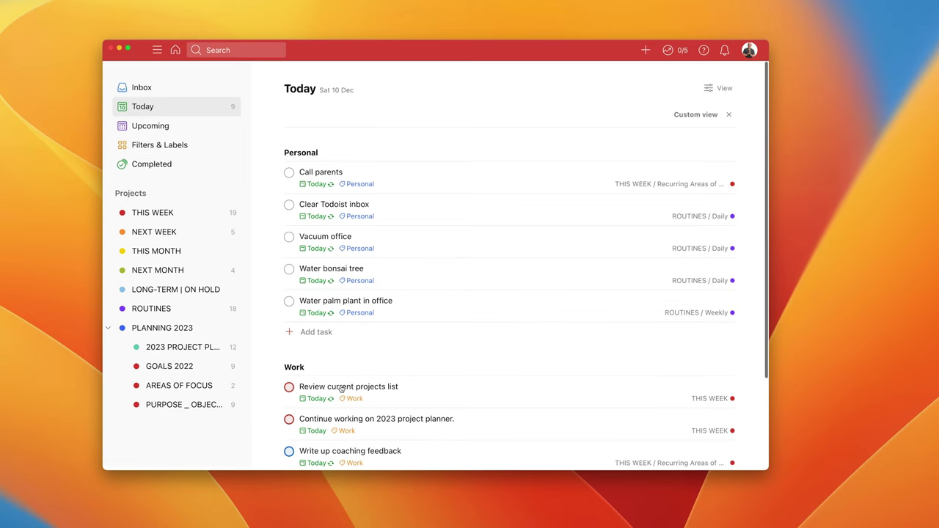
Move the Work label back above Personal in Filters & Labels and review the grouped Today tasks.
click(154, 143)
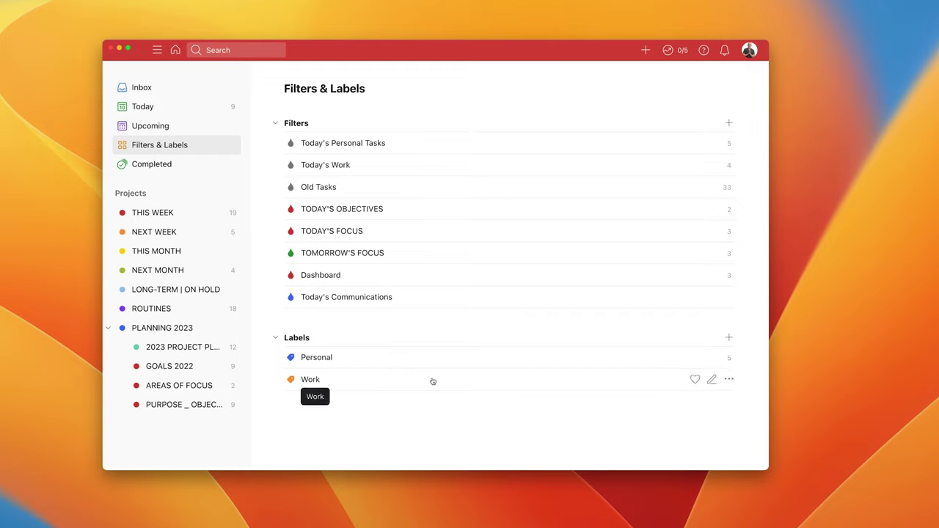
drag(433, 382, 388, 367)
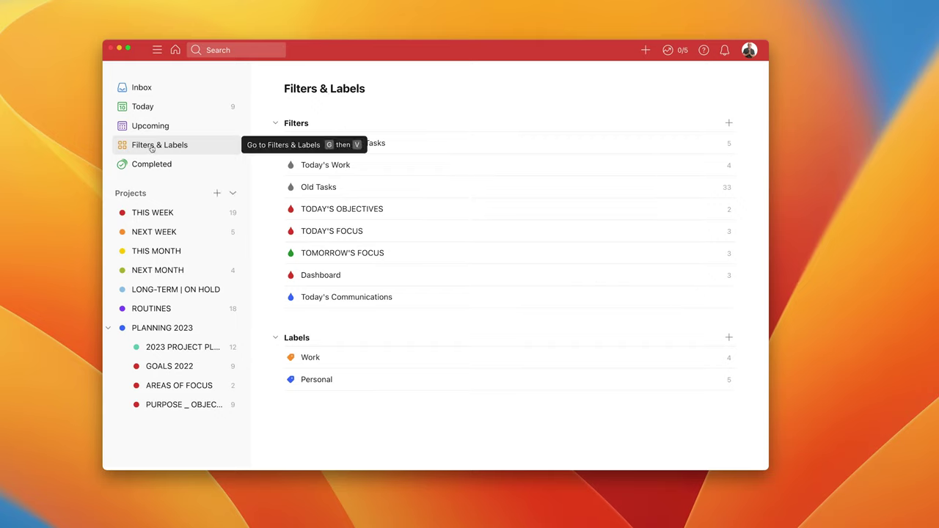
click(143, 107)
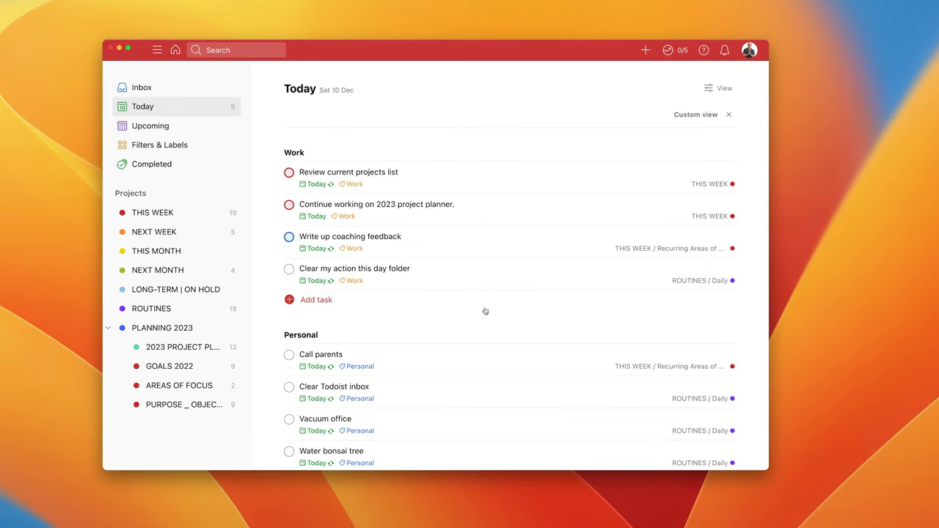
scroll(485, 311, down, 3)
scroll(485, 312, up, 3)
scroll(485, 311, down, 2)
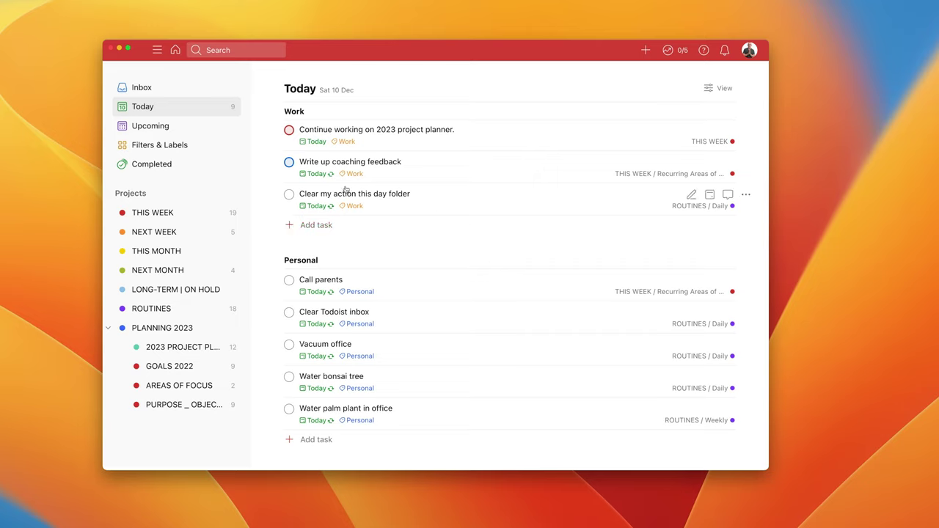
click(153, 151)
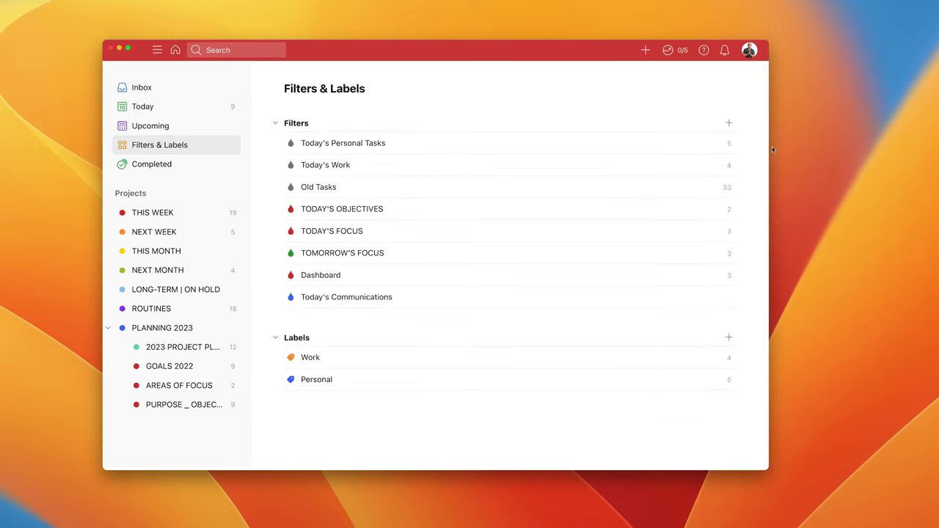
click(728, 126)
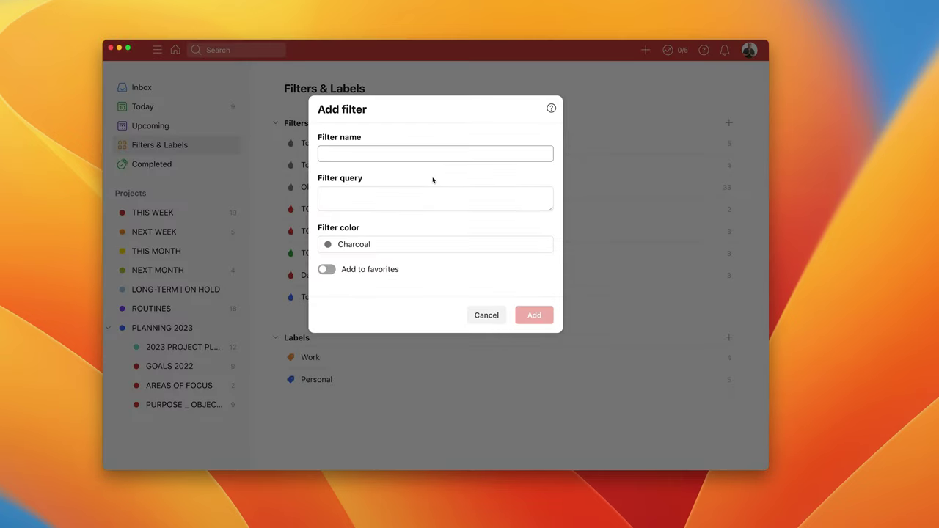
text(TODAY')
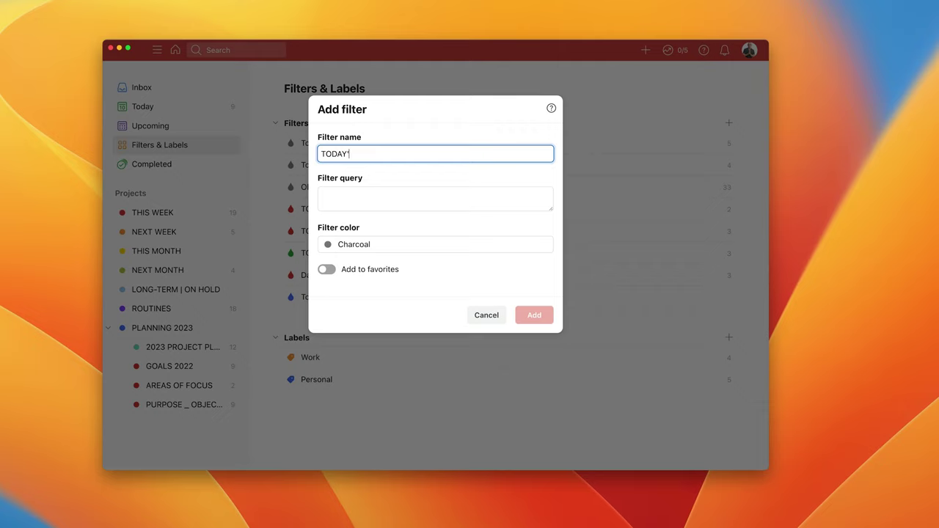
text(S WORK)
click(376, 202)
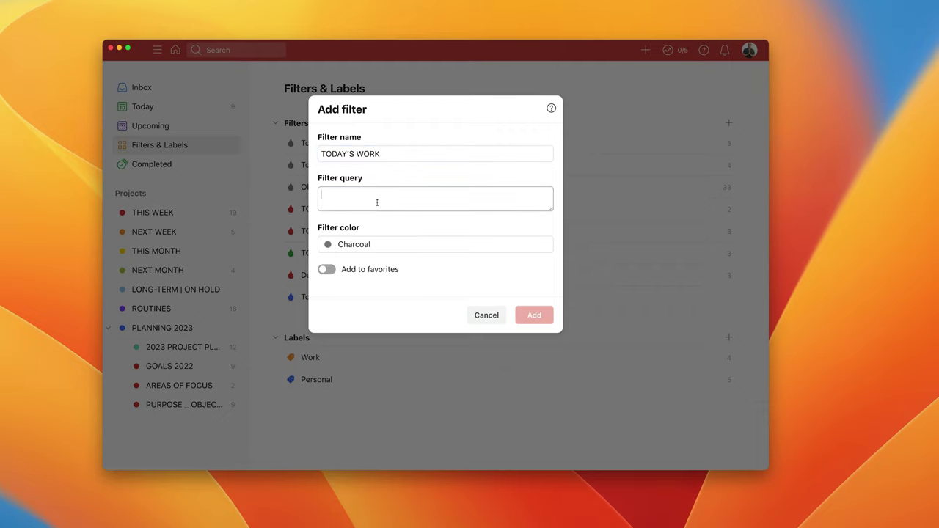
text(()
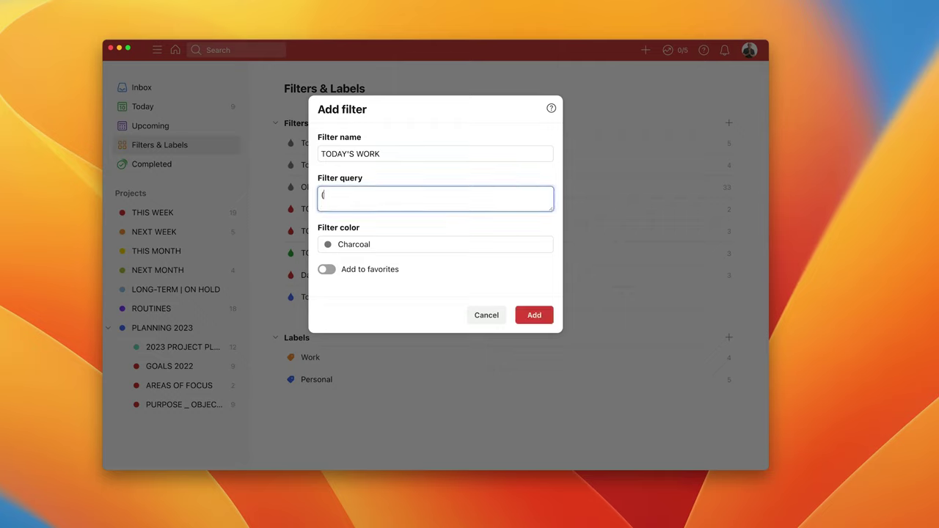
text(Today &)
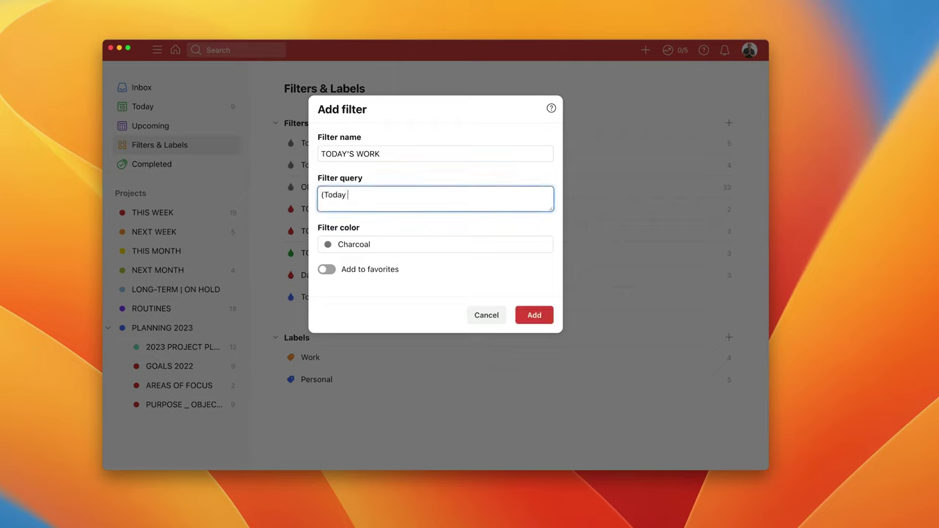
key(BackSpace)
key(BackSpace)
text(| Overdue) & @Work)
Save the TODAY'S WORK filter with the color Orange and add it to the favorites.
click(372, 245)
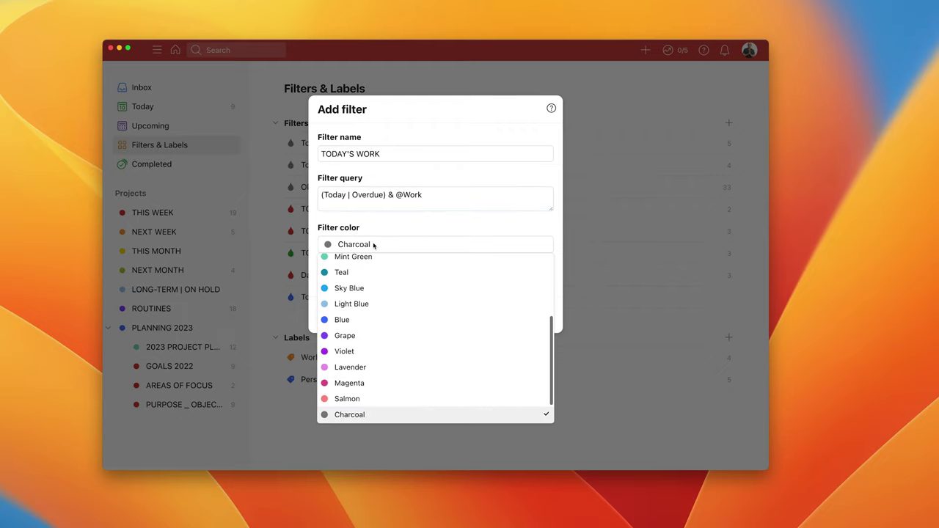
scroll(383, 300, up, 3)
click(373, 294)
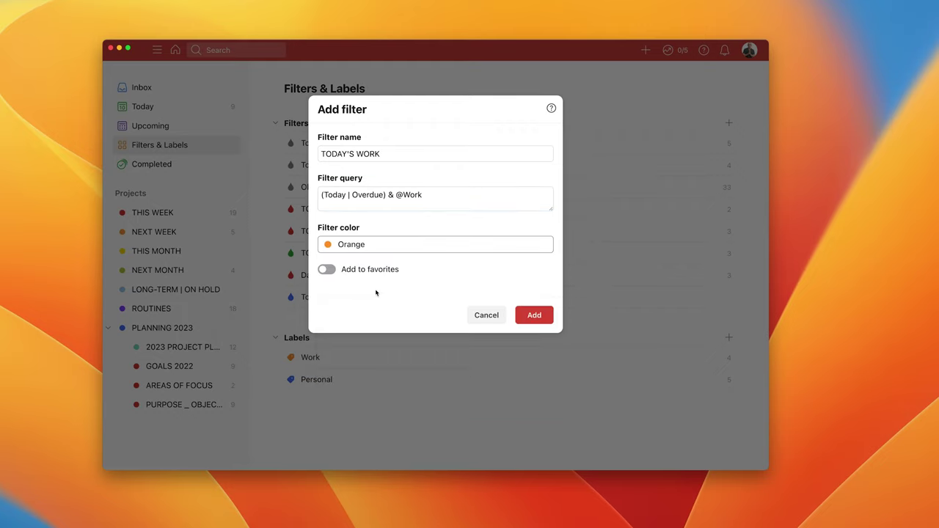
click(527, 317)
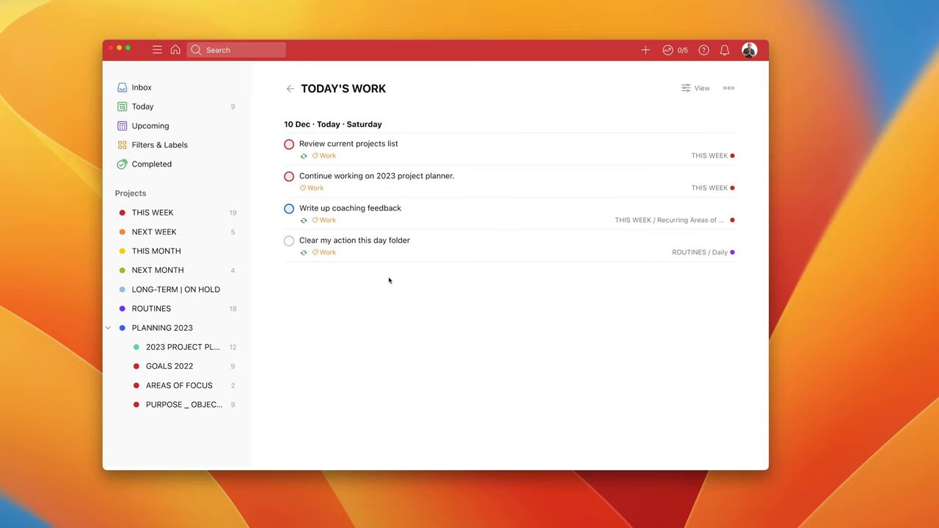
click(172, 145)
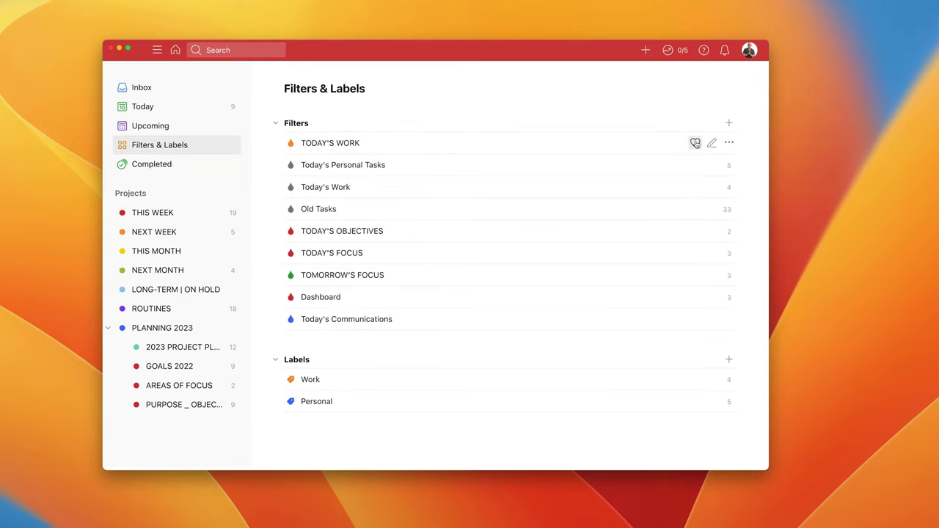
click(695, 144)
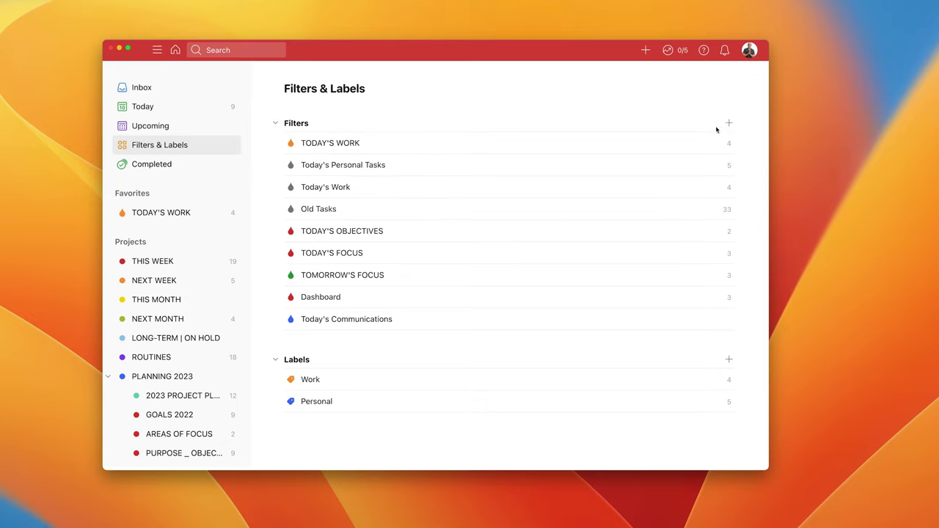
click(729, 122)
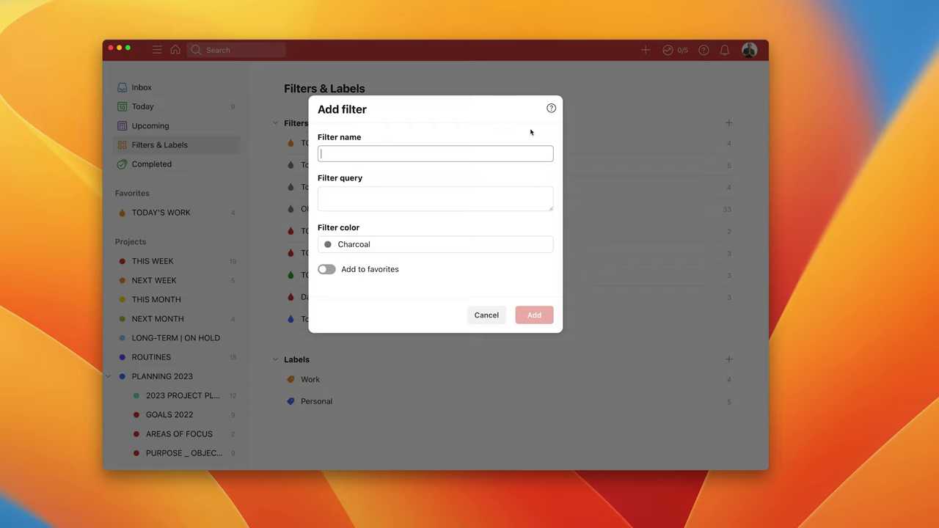
text(TODAY')
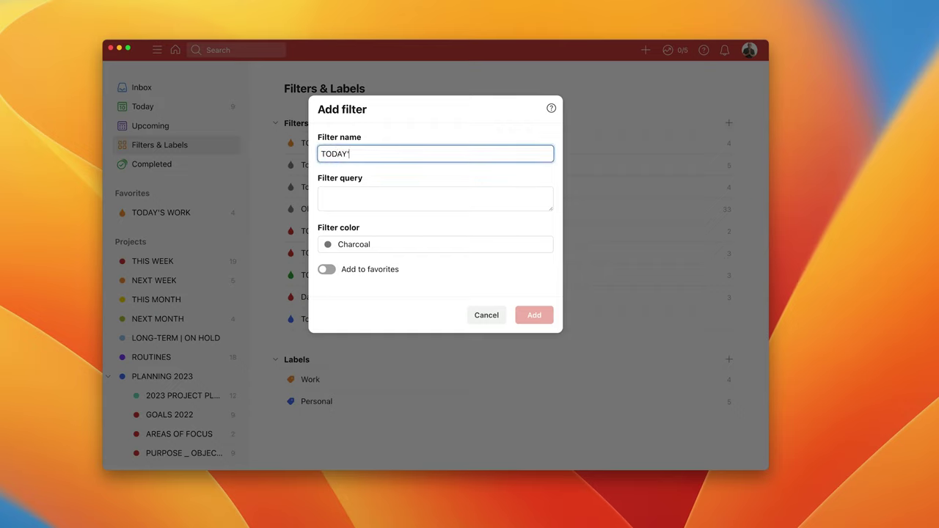
text(S PER)
text(SOANL)
key(BackSpace)
key(BackSpace)
key(BackSpace)
text(NAL)
click(407, 204)
text(()
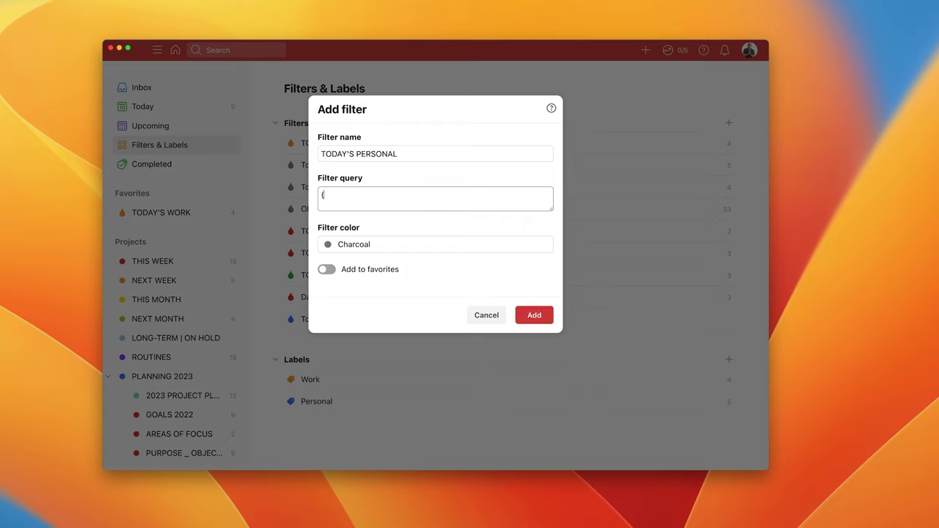
text(Today &)
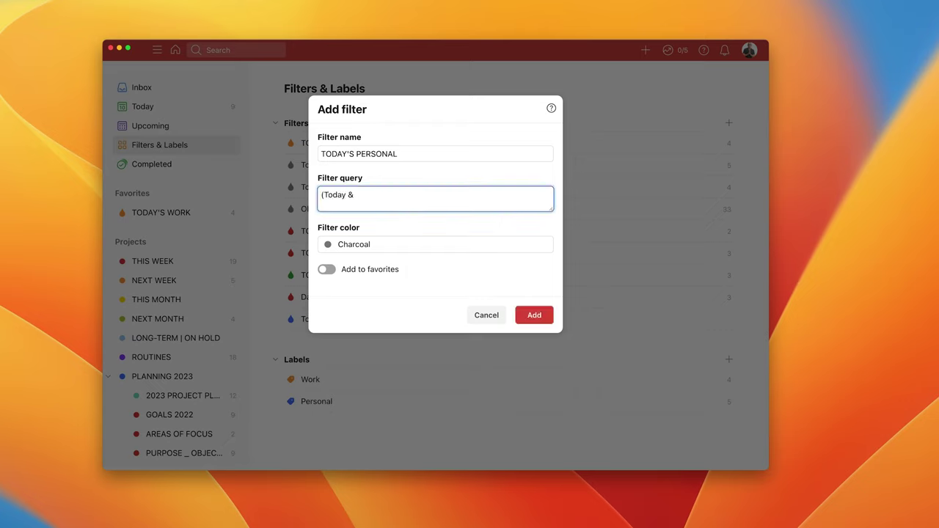
key(BackSpace)
text(| Overdue) & @Personal)
Set the TODAY'S PERSONAL filter's color to Blue and save the filter.
click(387, 244)
click(385, 318)
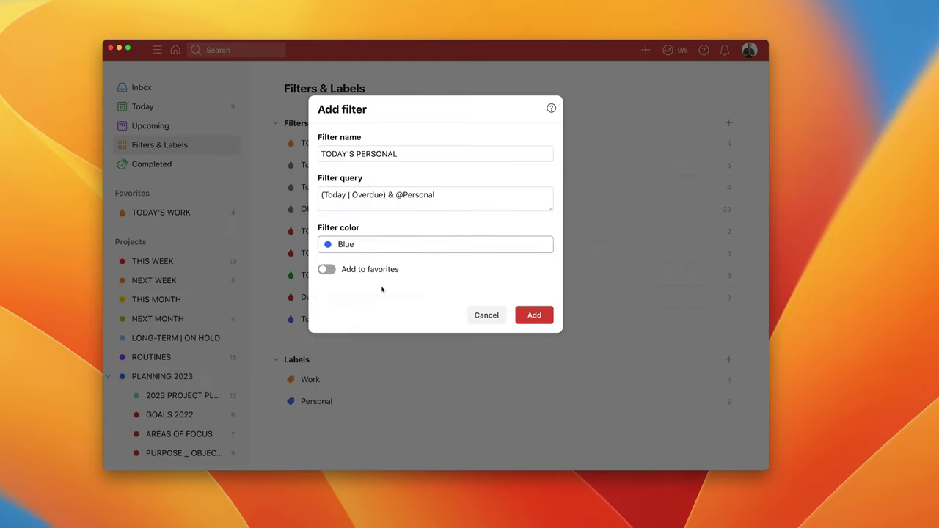
click(525, 316)
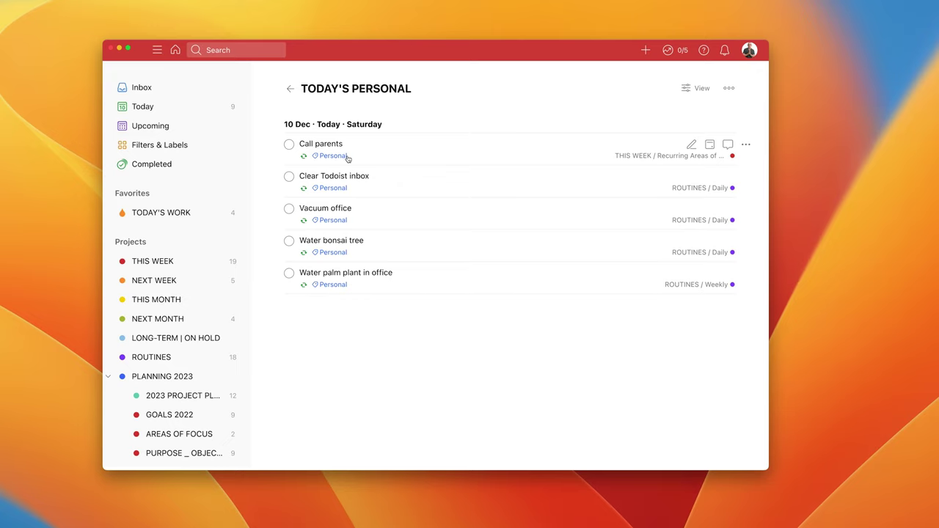
Add the TODAY'S PERSONAL filter to the favorites and move TODAY'S WORK above it in the filter list.
click(131, 149)
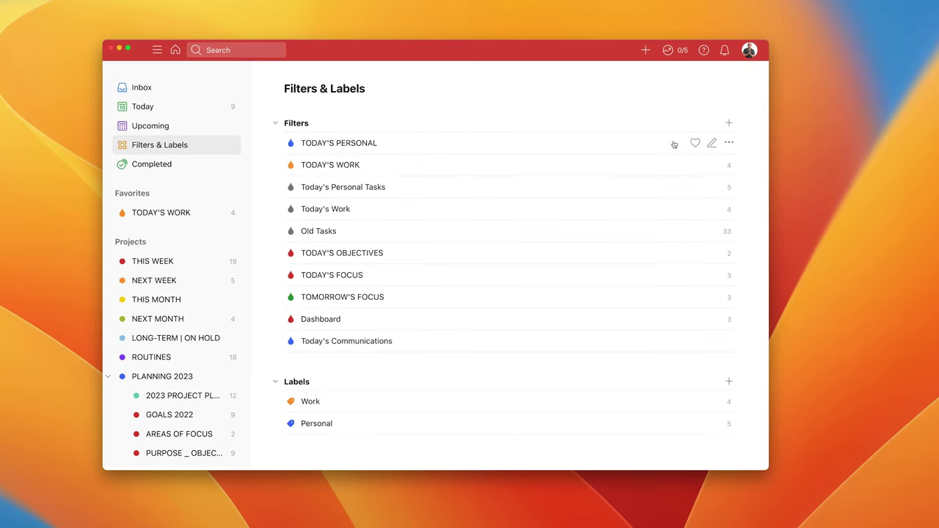
click(696, 144)
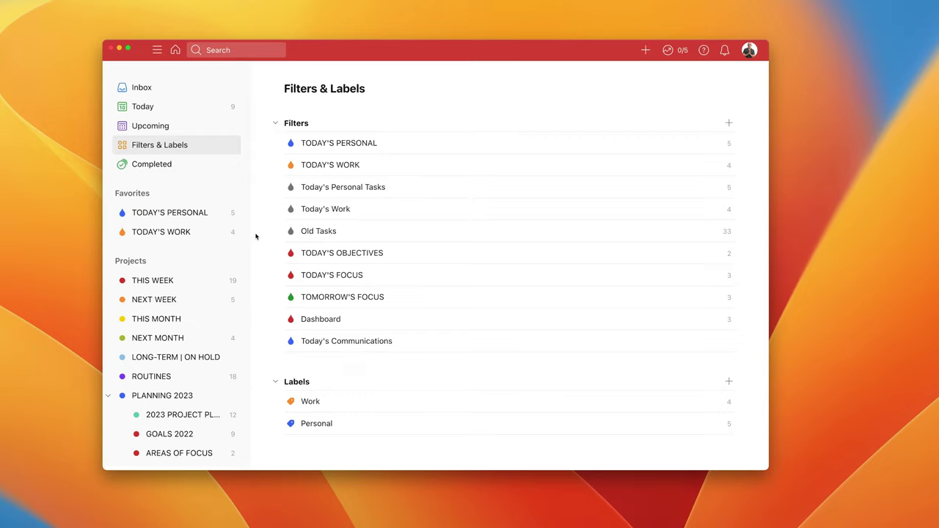
drag(394, 169, 336, 141)
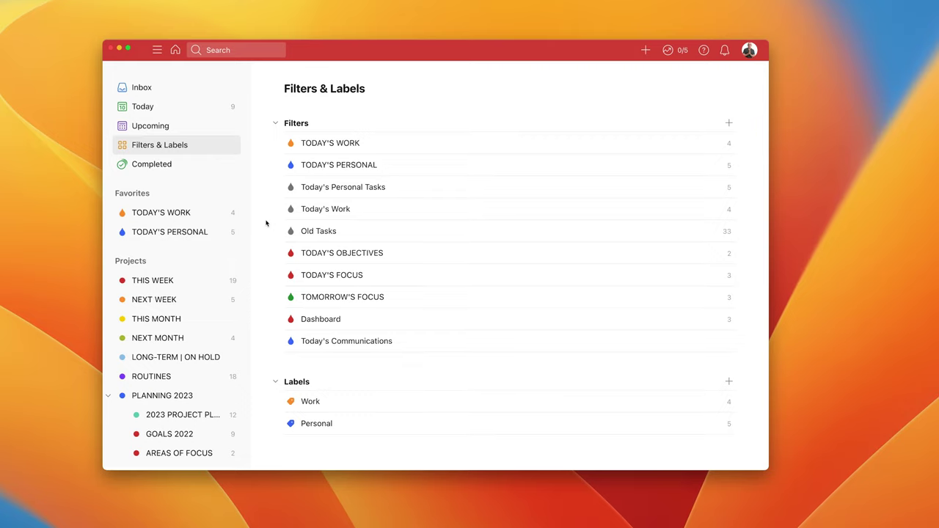
Review the Work and Personal task groups in the Today view.
click(135, 110)
scroll(518, 226, down, 3)
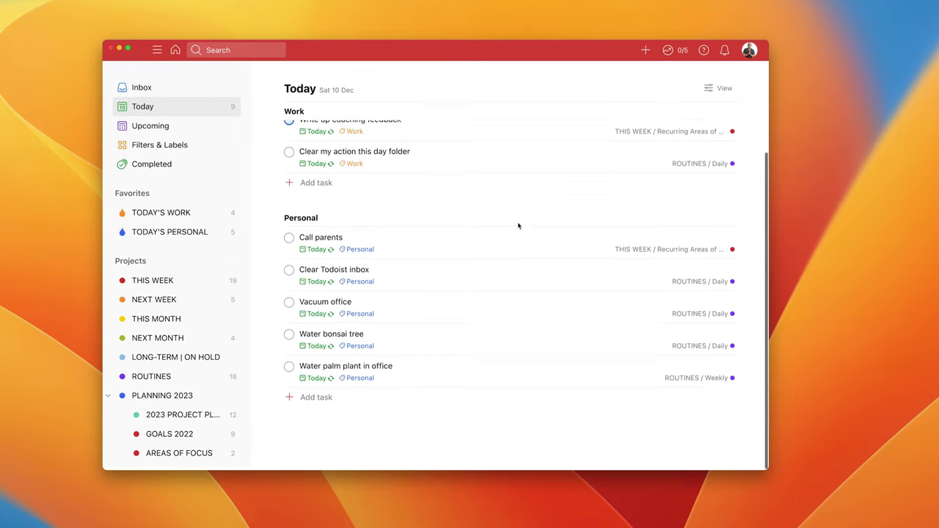
scroll(517, 226, up, 3)
scroll(517, 226, down, 2)
scroll(518, 226, up, 1)
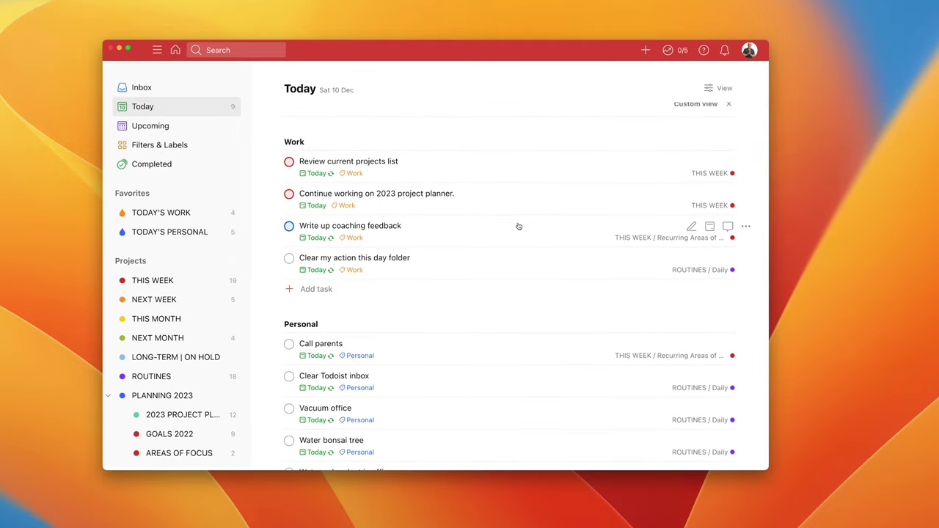
scroll(518, 226, down, 3)
scroll(518, 226, up, 3)
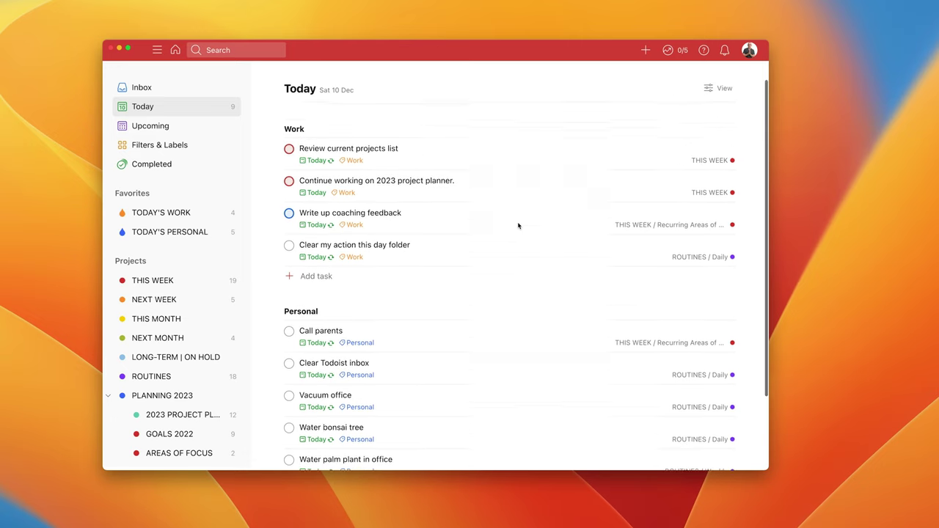
scroll(518, 226, down, 4)
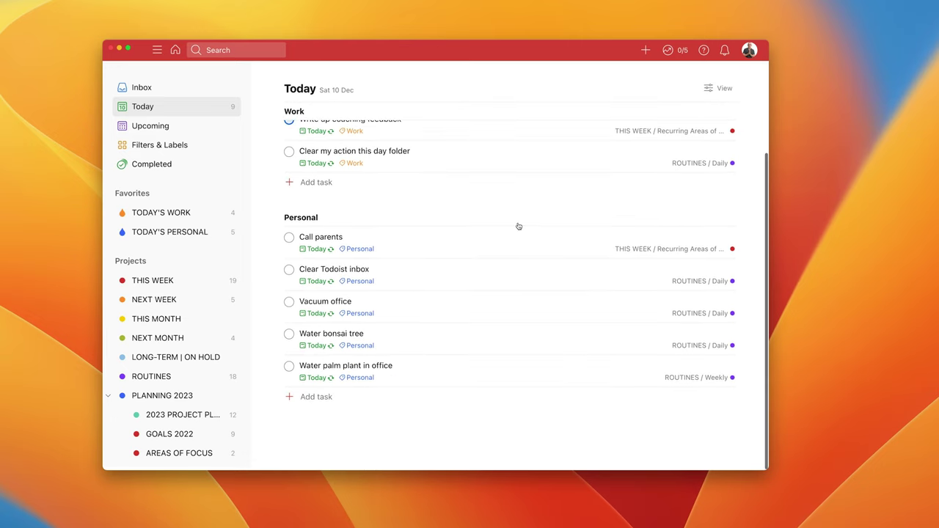
scroll(518, 226, up, 4)
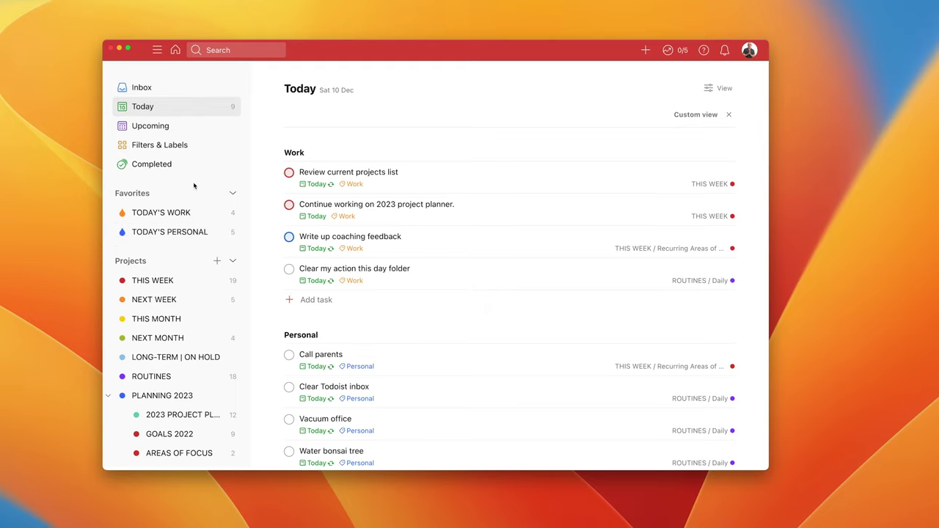
Open the TODAY'S WORK favorite and complete all of its tasks, from Review current projects list to Clear my action this day folder.
click(181, 213)
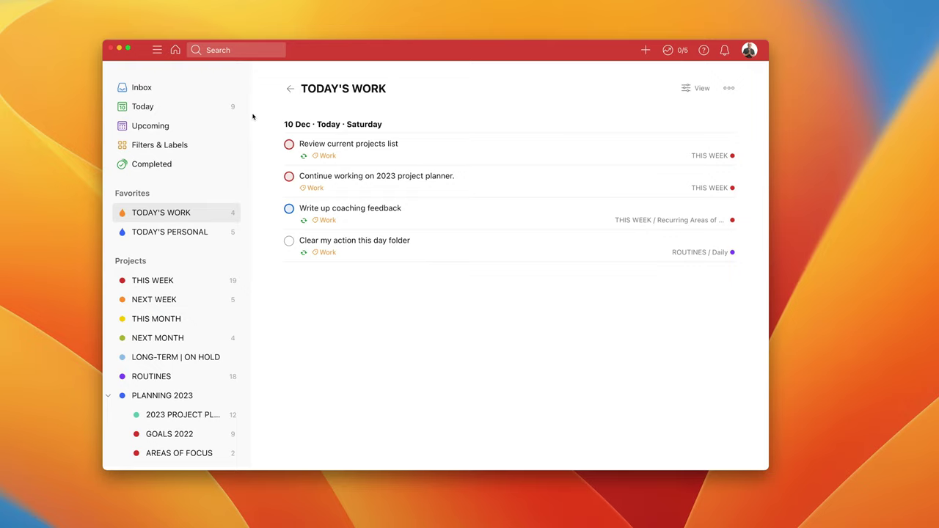
click(289, 145)
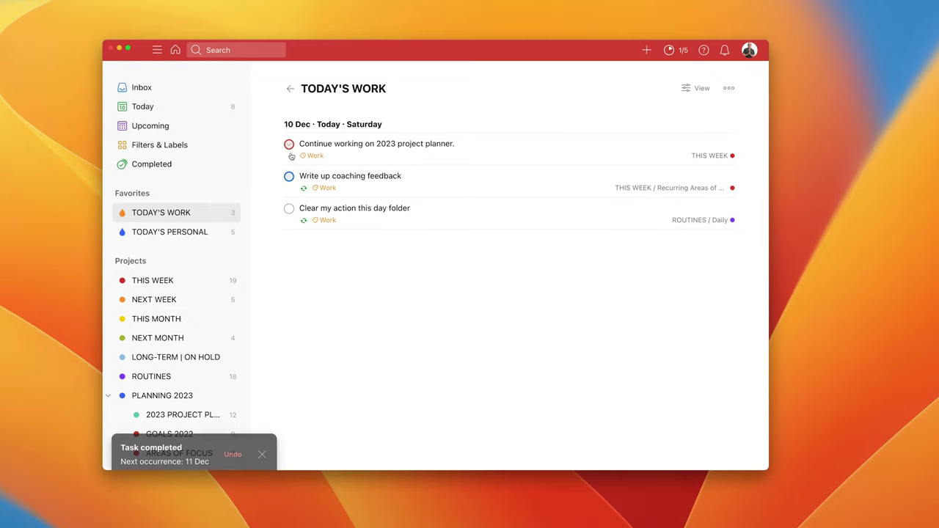
click(289, 145)
click(289, 144)
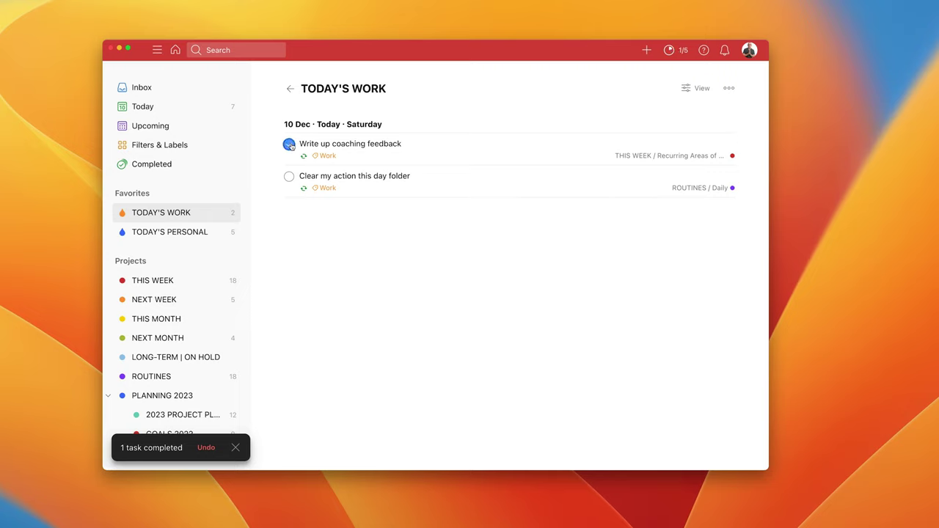
click(289, 144)
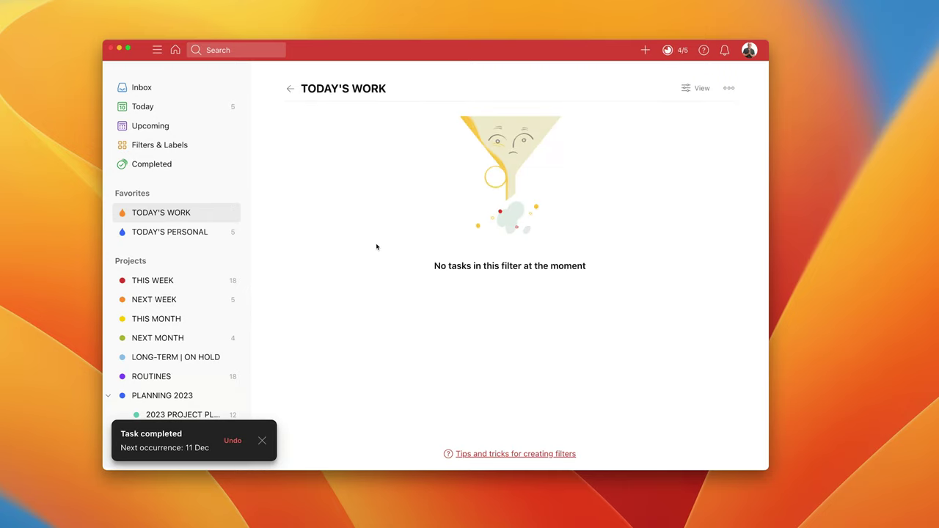
Check the remaining tasks in the Today view and in the TODAY'S PERSONAL favorite.
click(168, 109)
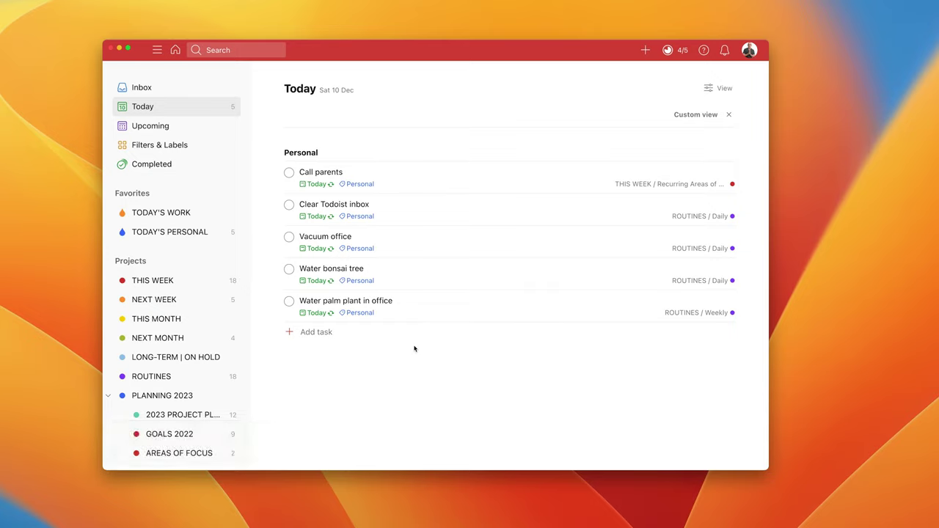
click(177, 233)
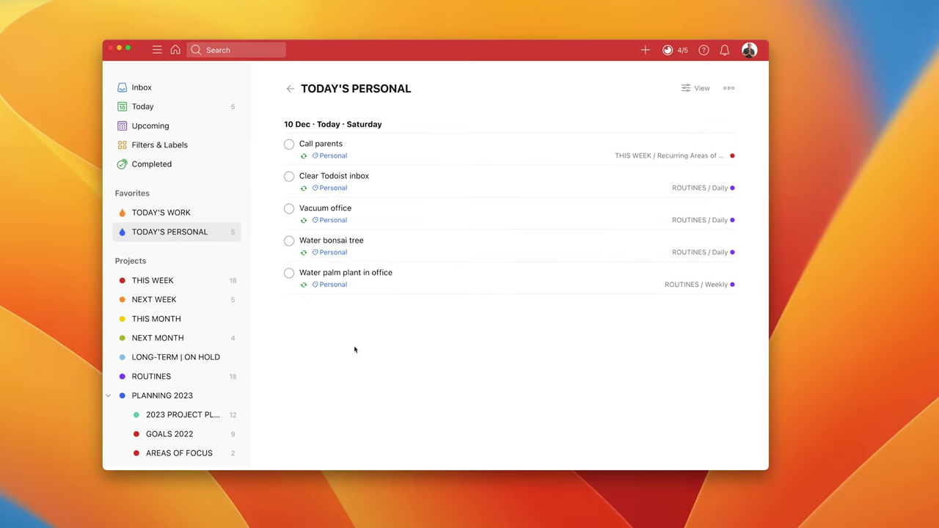